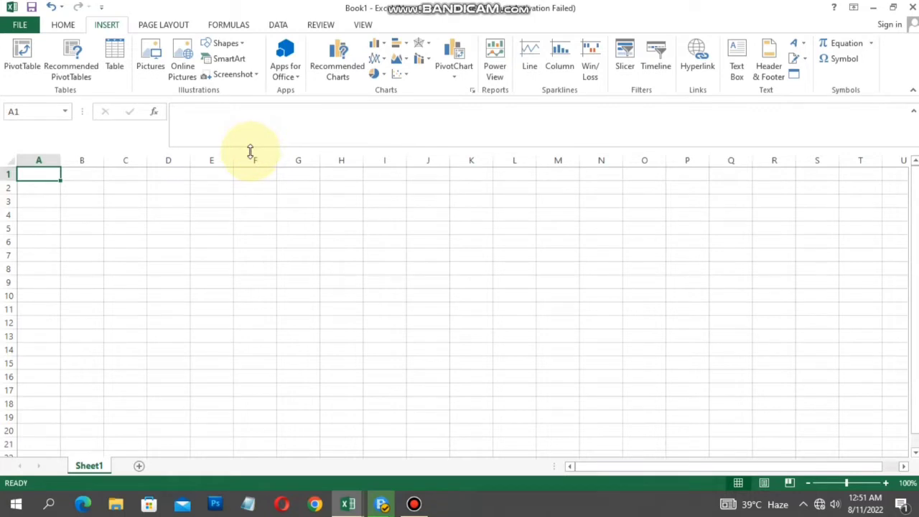
# Step: Enter 12 and 24 in A1:A2 and fill the series through A1:K19, reaching 228 in row 19
pyautogui.moveTo(251, 151); pyautogui.dragTo(251, 136)
pyautogui.click(65, 185)
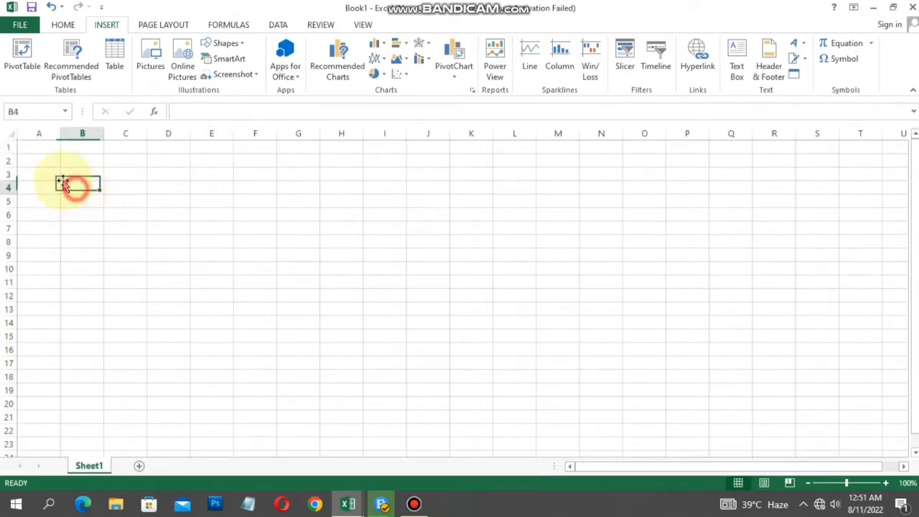
pyautogui.click(34, 146)
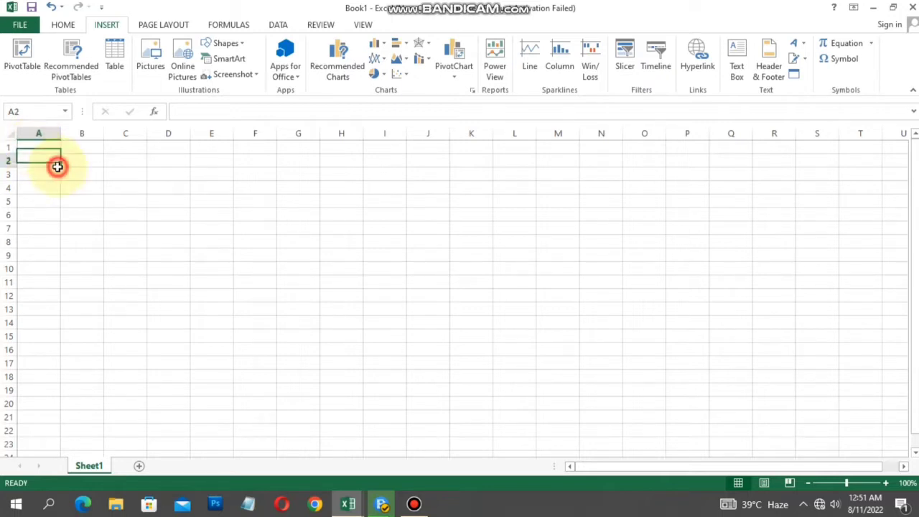
pyautogui.click(52, 144)
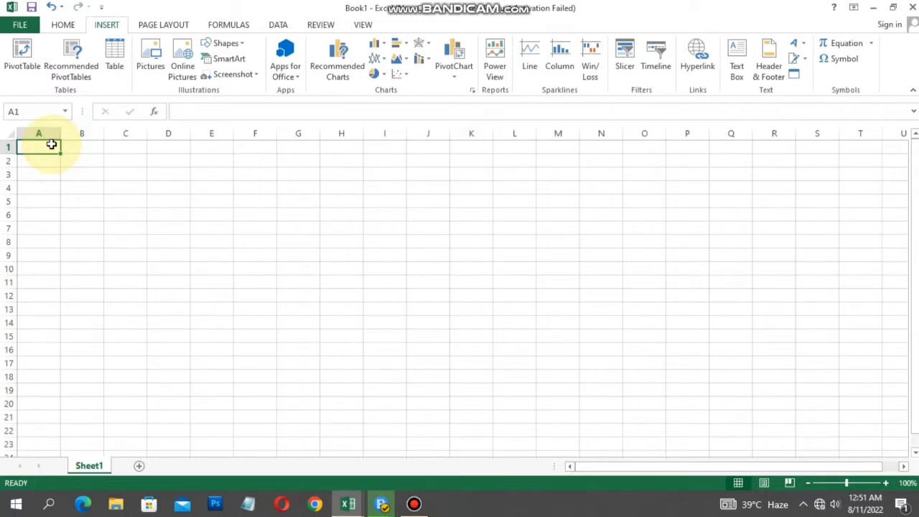
pyautogui.write('12')
pyautogui.press('Return')
pyautogui.write('24')
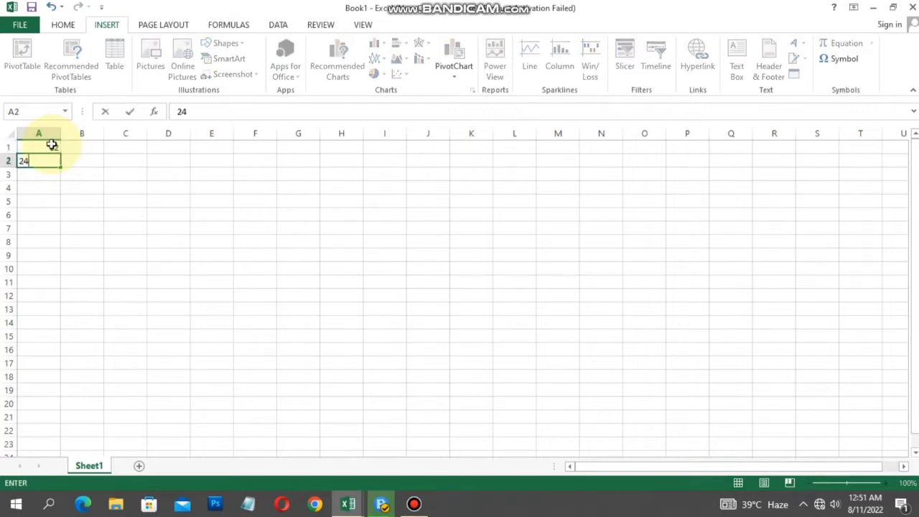
pyautogui.press('Return')
pyautogui.moveTo(47, 147)
pyautogui.mouseDown()
pyautogui.moveTo(52, 161)
pyautogui.moveTo(80, 167)
pyautogui.moveTo(55, 158)
pyautogui.moveTo(430, 182)
pyautogui.moveTo(495, 165)
pyautogui.moveTo(421, 390)
pyautogui.mouseUp()
pyautogui.click(39, 133)
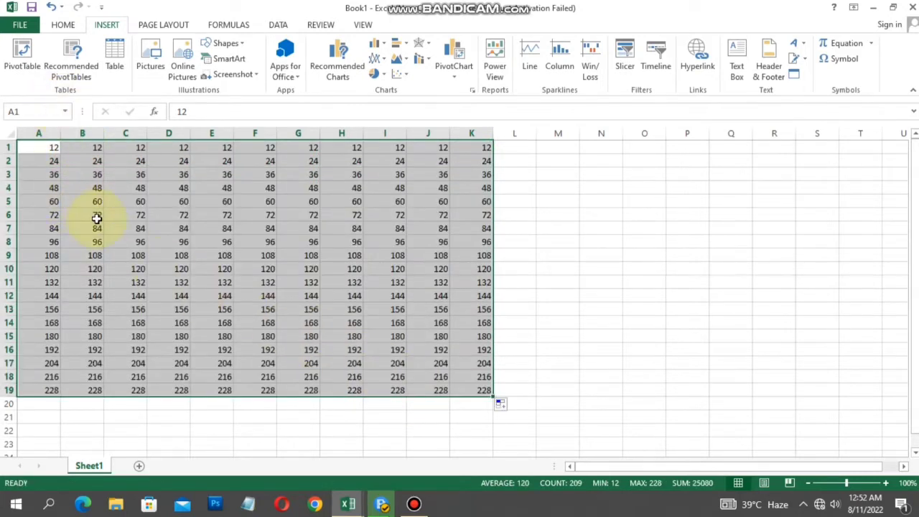
# Step: Select the whole multiples-of-12 grid, A1:K19
pyautogui.click(45, 147)
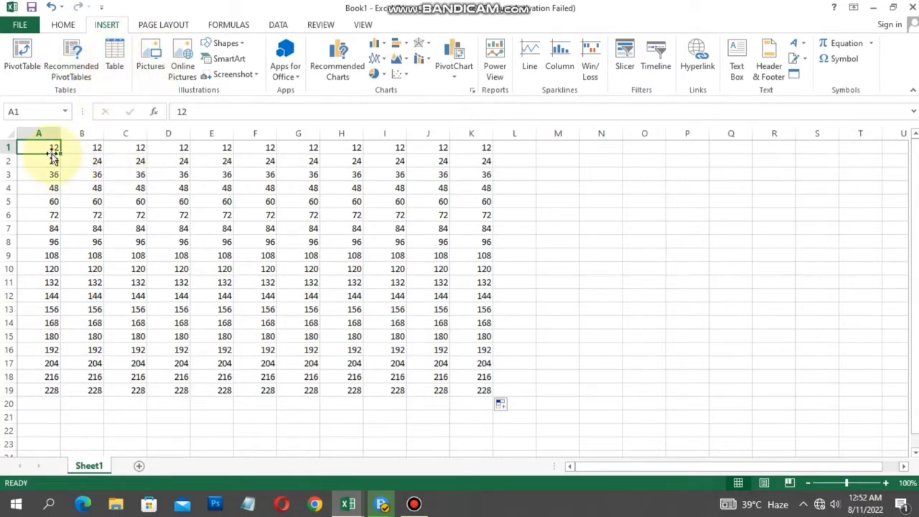
pyautogui.moveTo(50, 150)
pyautogui.mouseDown()
pyautogui.moveTo(89, 184)
pyautogui.moveTo(461, 382)
pyautogui.mouseUp()
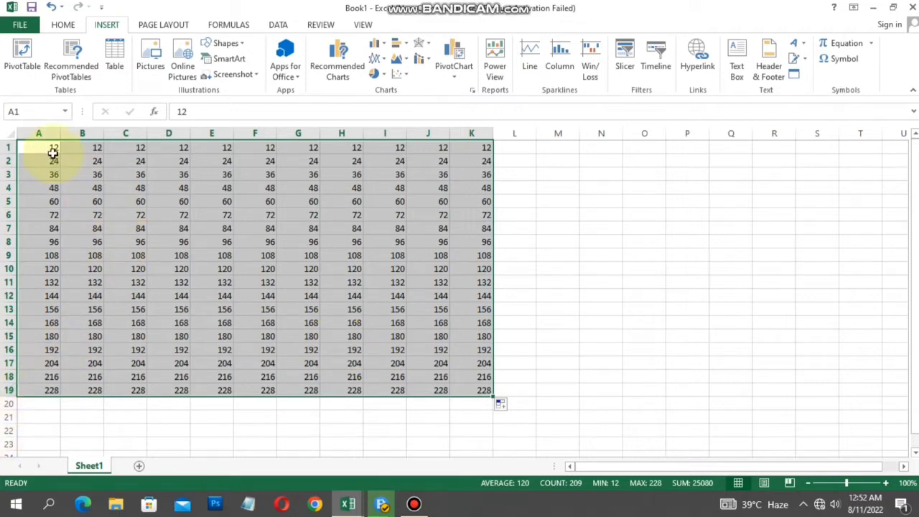
pyautogui.moveTo(54, 153); pyautogui.dragTo(128, 392)
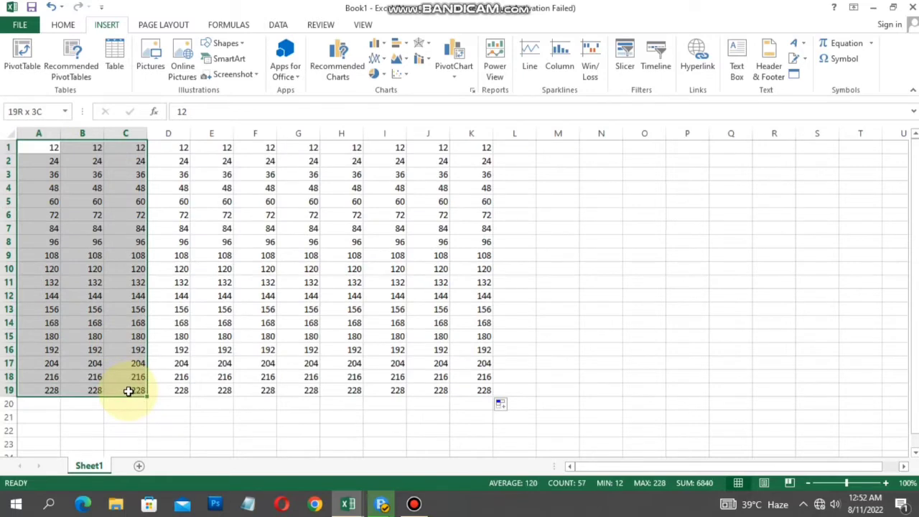
pyautogui.click(40, 150)
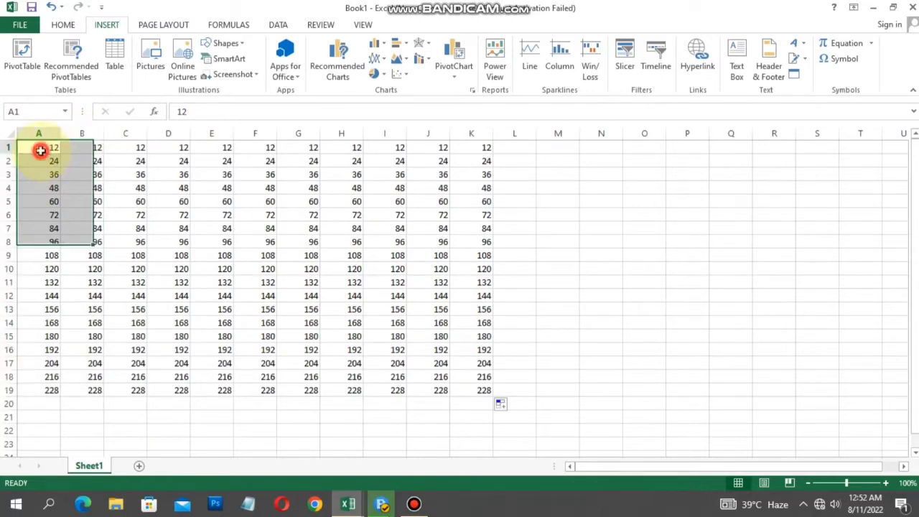
pyautogui.moveTo(40, 150)
pyautogui.mouseDown()
pyautogui.moveTo(466, 218)
pyautogui.moveTo(465, 390)
pyautogui.mouseUp()
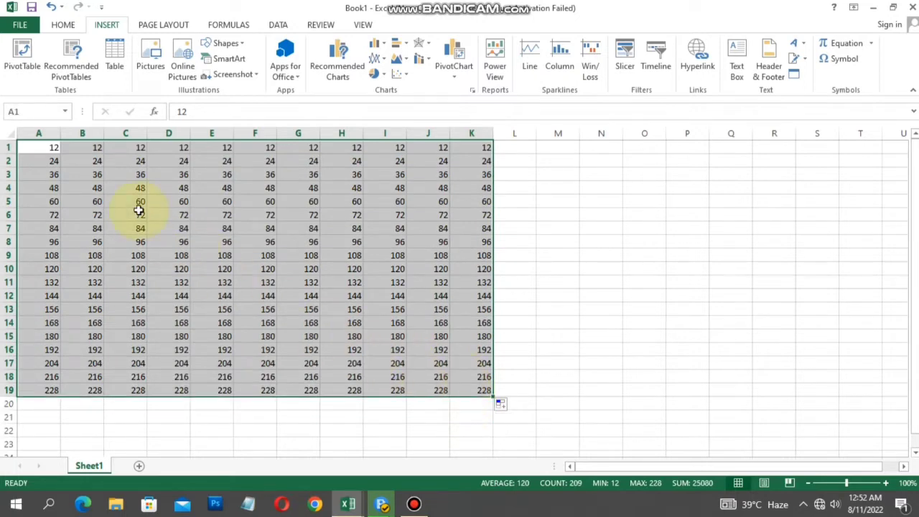
# Step: Convert A1:K19 into a table, check Column1's filter options, then undo the conversion
pyautogui.click(117, 64)
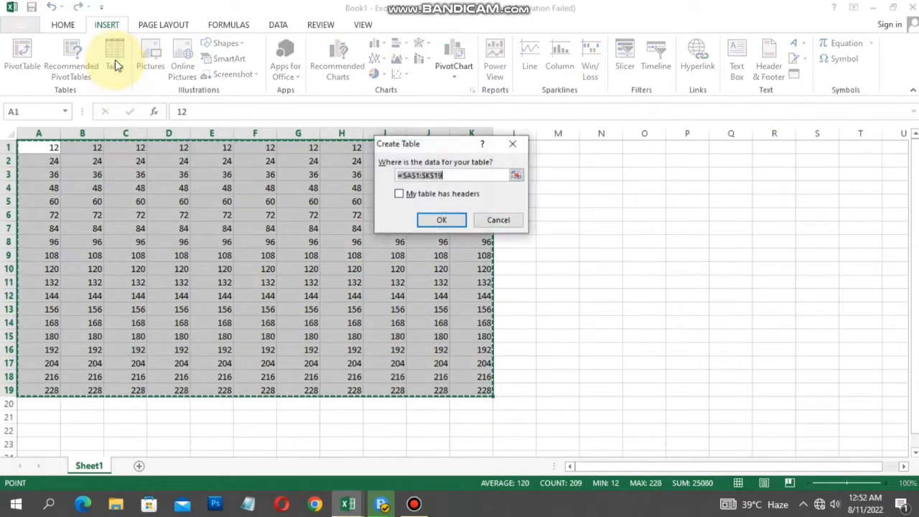
pyautogui.click(424, 225)
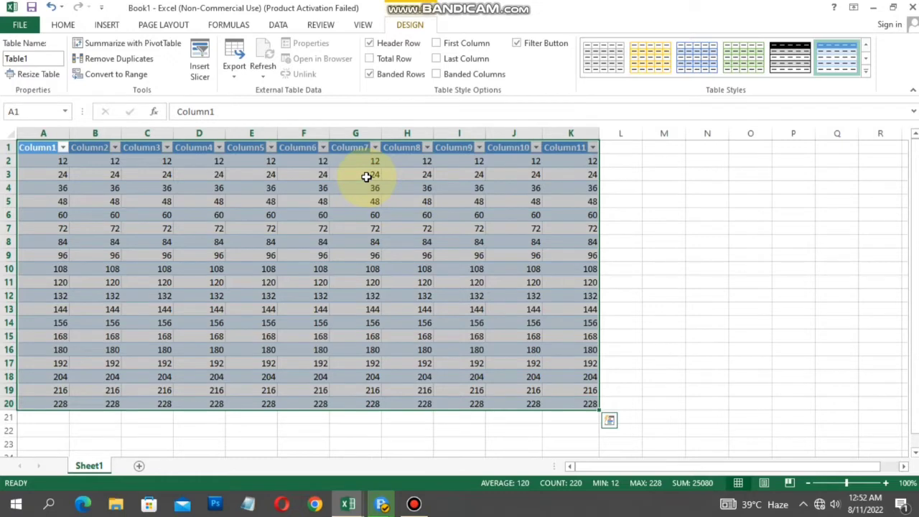
pyautogui.click(48, 188)
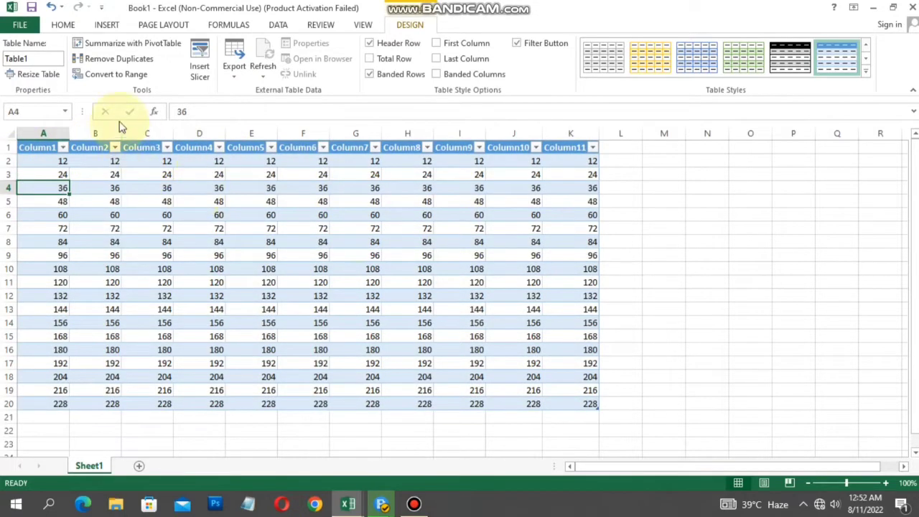
pyautogui.click(111, 23)
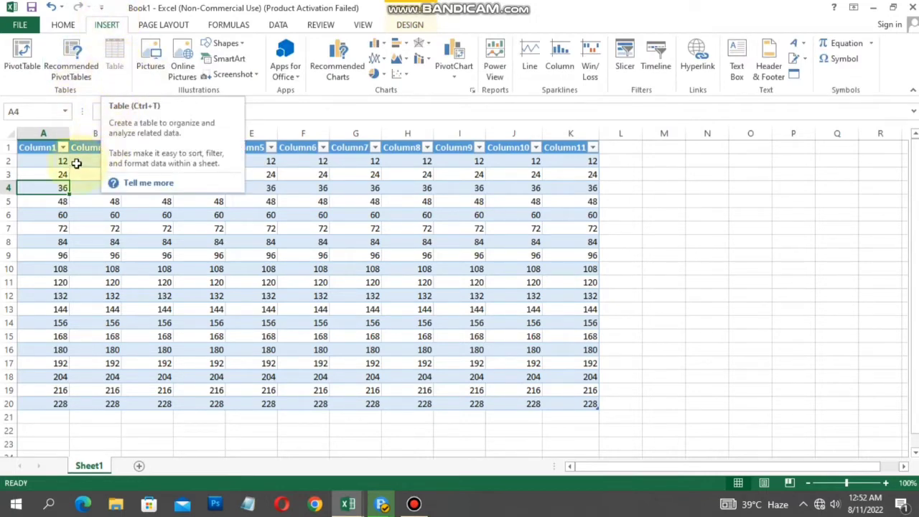
pyautogui.click(62, 147)
pyautogui.click(54, 149)
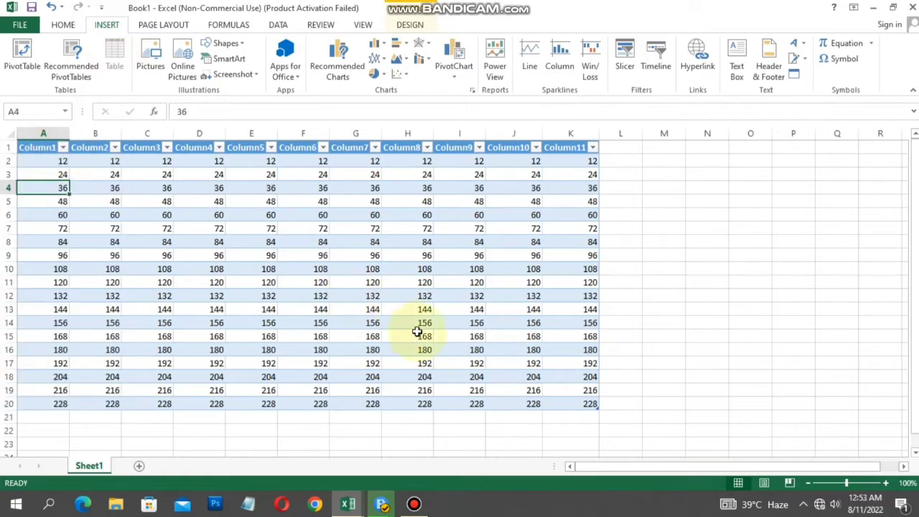
pyautogui.moveTo(48, 148); pyautogui.dragTo(564, 406)
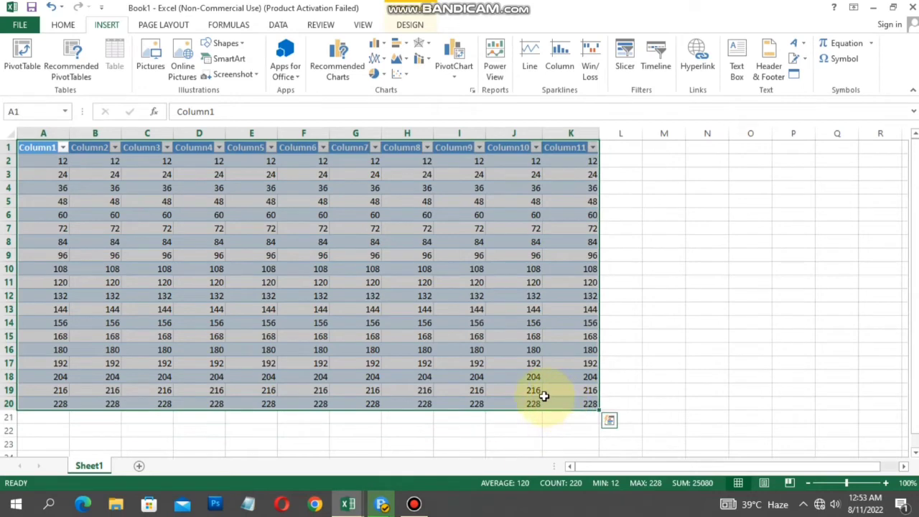
pyautogui.hotkey('ctrl', 'z')
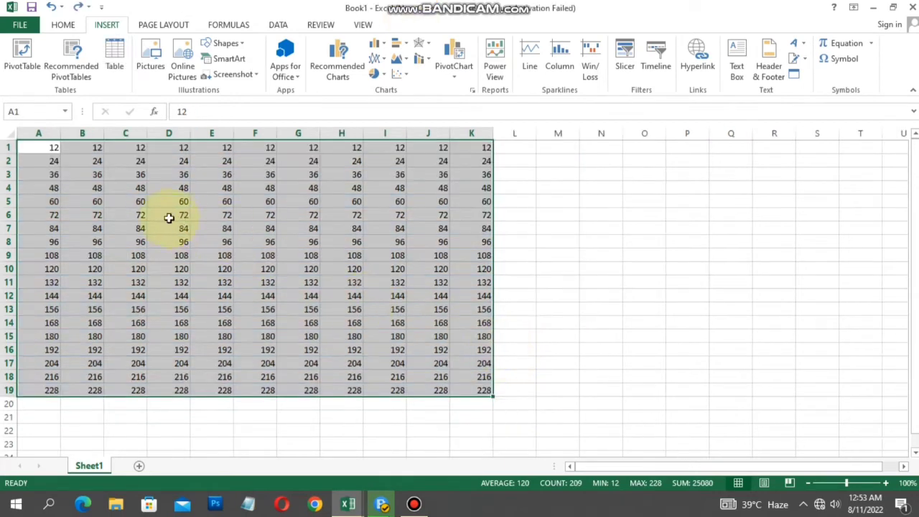
# Step: Convert A1:K19 into a table again, adding Column1–Column11 headers and green banding
pyautogui.moveTo(41, 144)
pyautogui.mouseDown()
pyautogui.moveTo(241, 278)
pyautogui.moveTo(479, 393)
pyautogui.mouseUp()
pyautogui.click(115, 63)
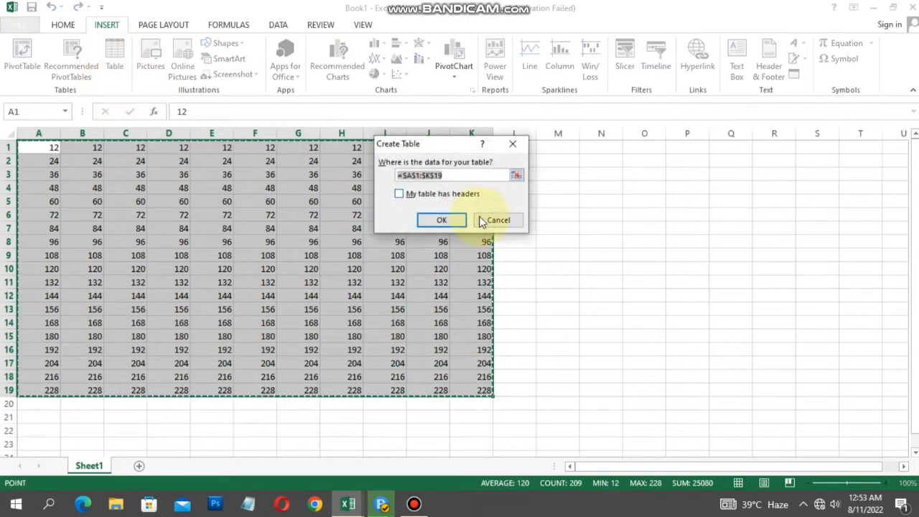
pyautogui.moveTo(477, 220); pyautogui.dragTo(419, 220)
pyautogui.click(431, 220)
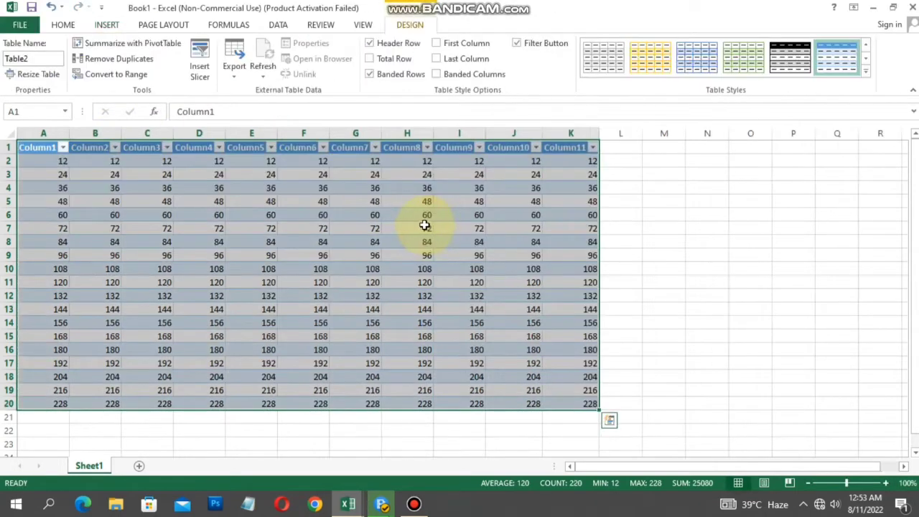
pyautogui.click(181, 242)
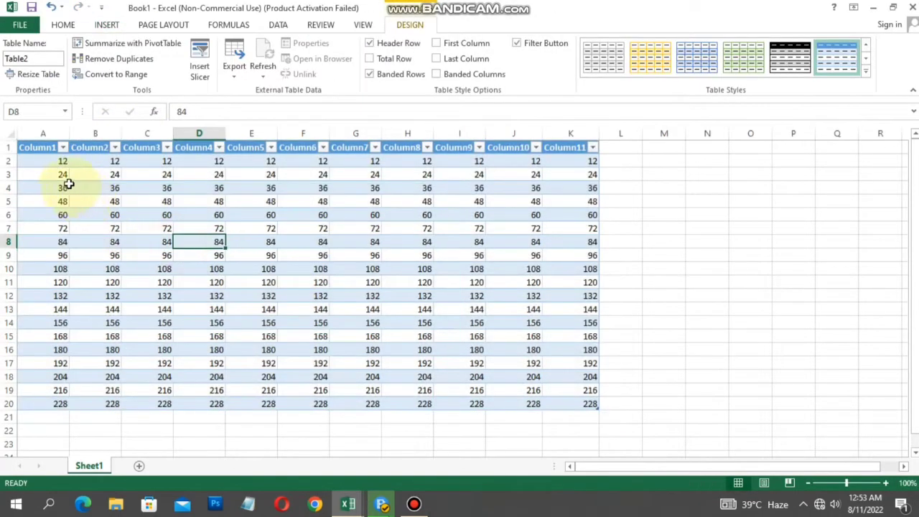
pyautogui.click(151, 175)
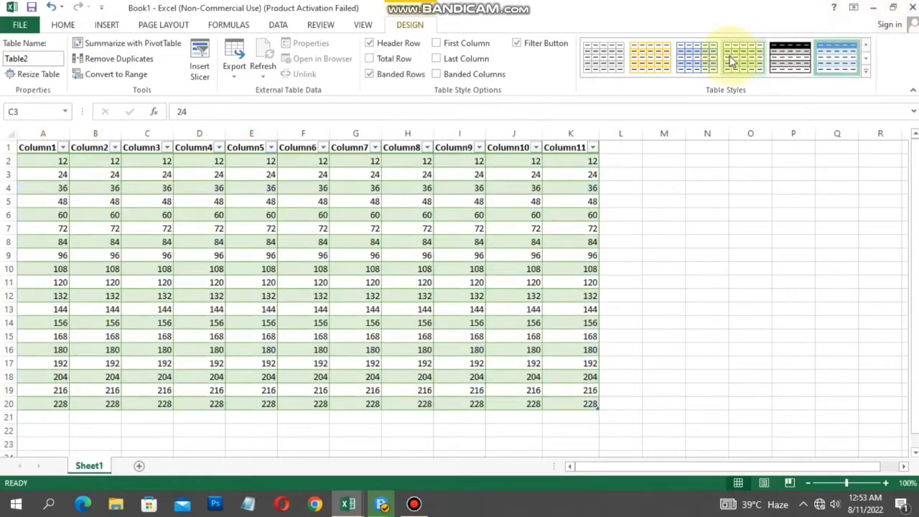
# Step: Try light blue, light green and blue table styles, then clear the table style
pyautogui.click(865, 72)
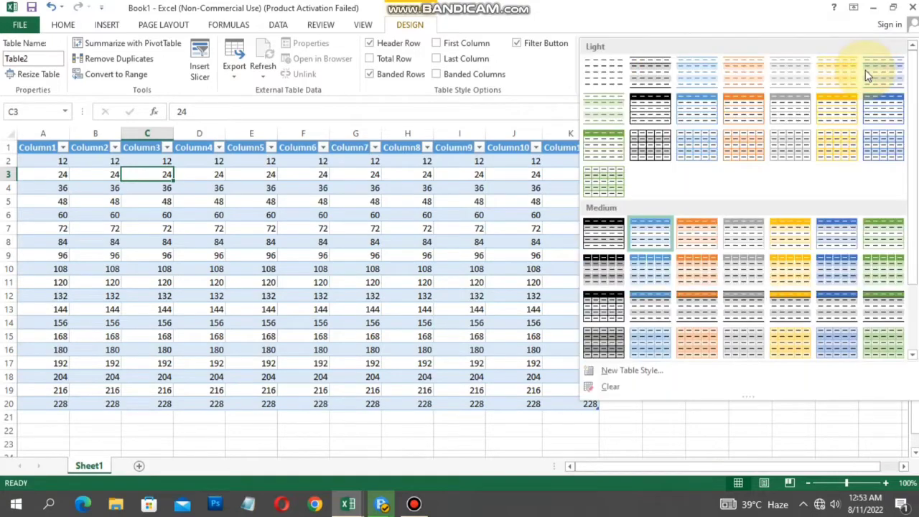
pyautogui.click(714, 101)
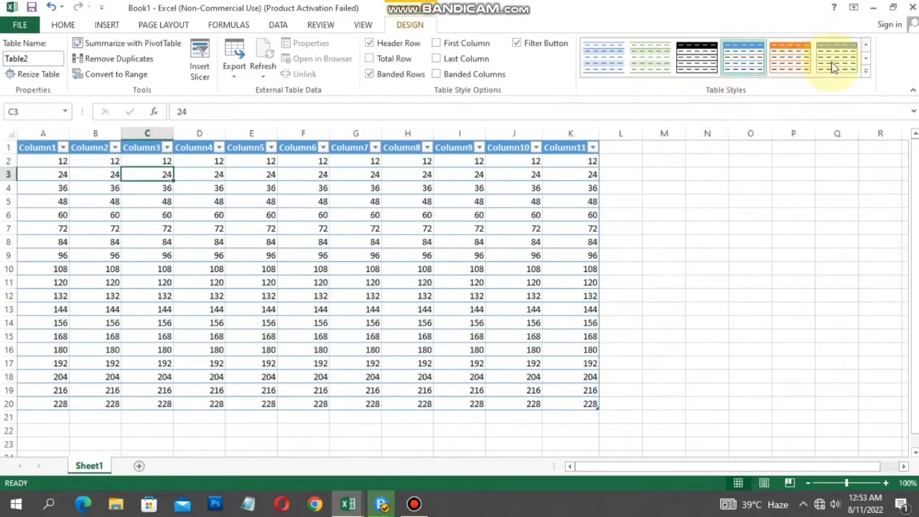
pyautogui.click(866, 71)
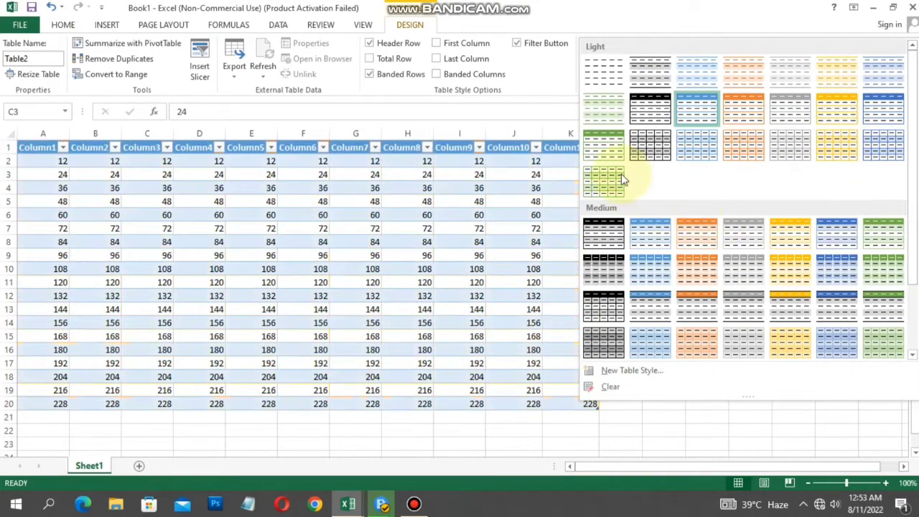
pyautogui.click(605, 143)
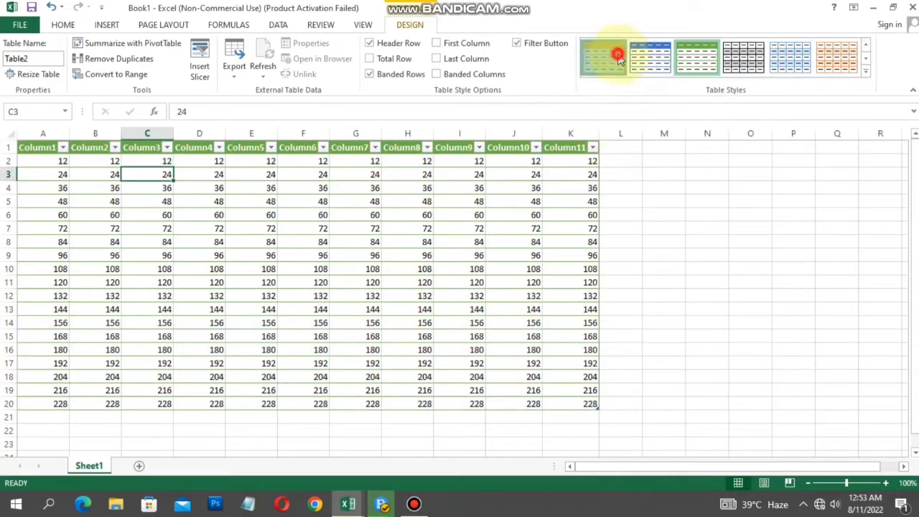
pyautogui.click(648, 66)
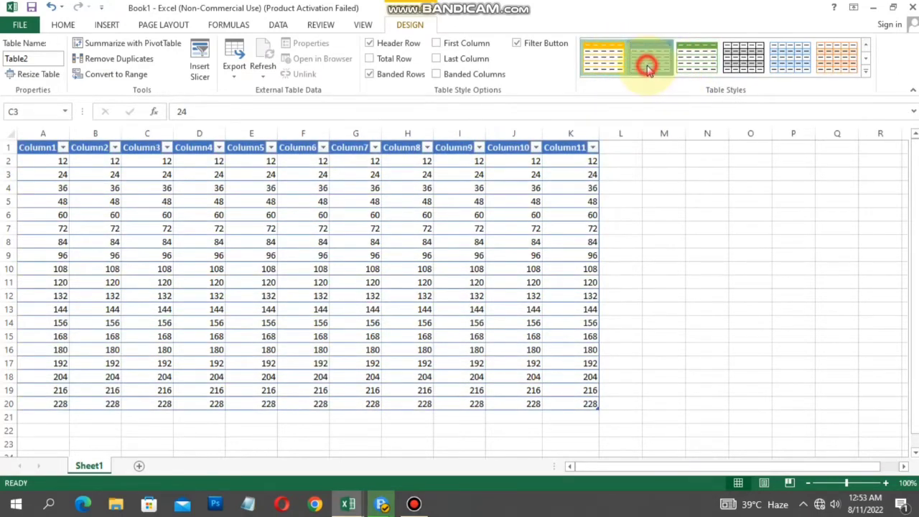
pyautogui.click(866, 74)
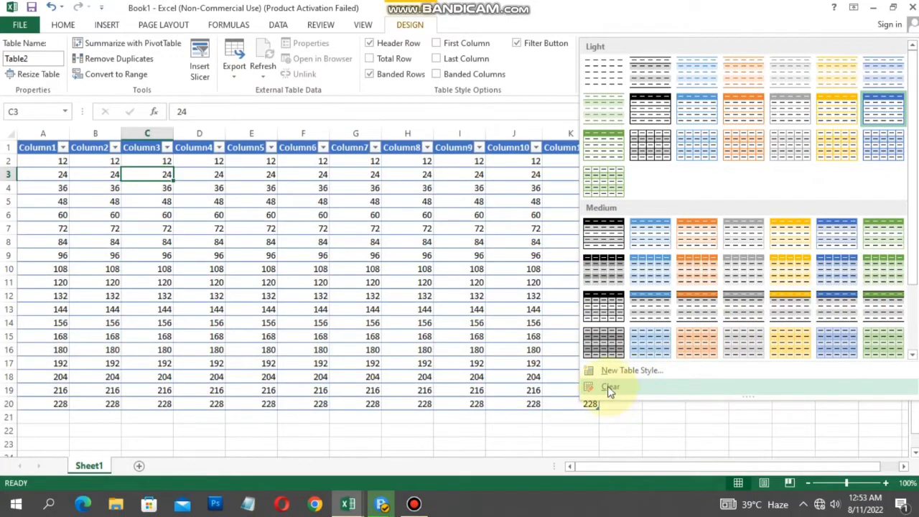
pyautogui.click(609, 389)
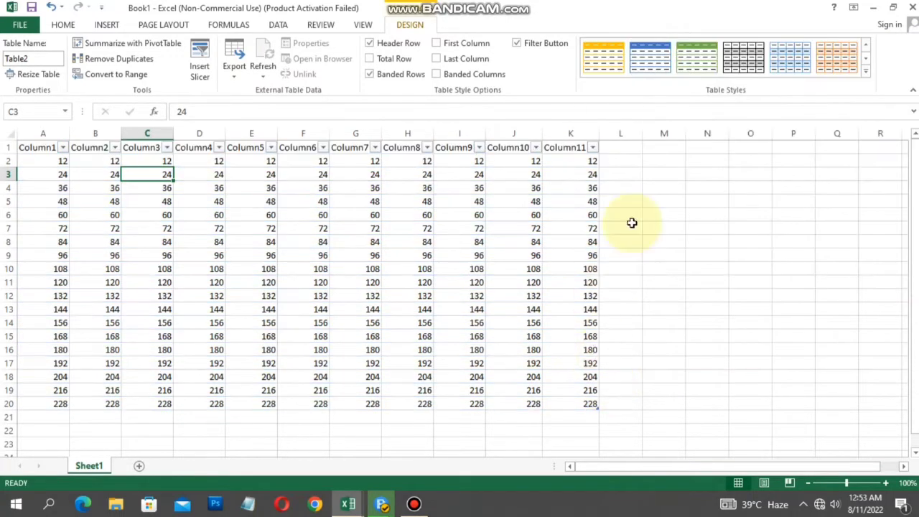
# Step: Apply the dark blue banded style from the Dark section of the Table Styles gallery
pyautogui.click(867, 71)
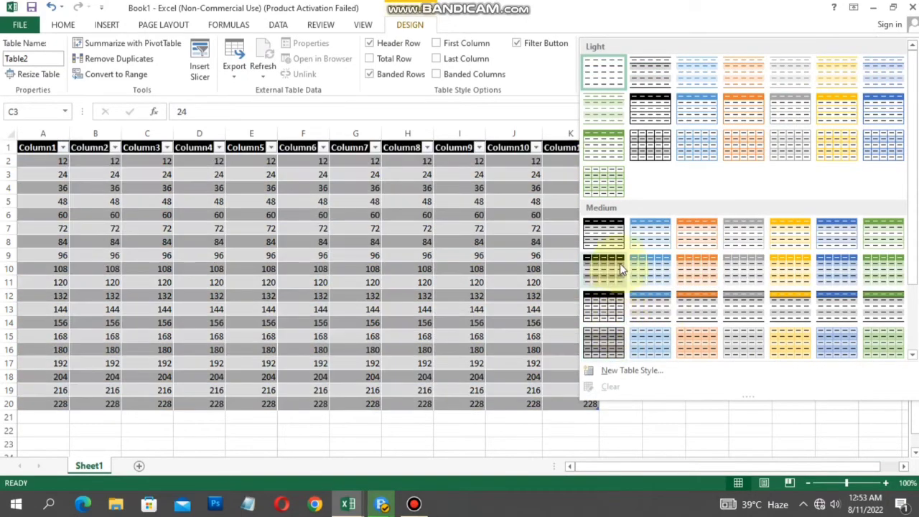
pyautogui.scroll(-3, 694, 273)
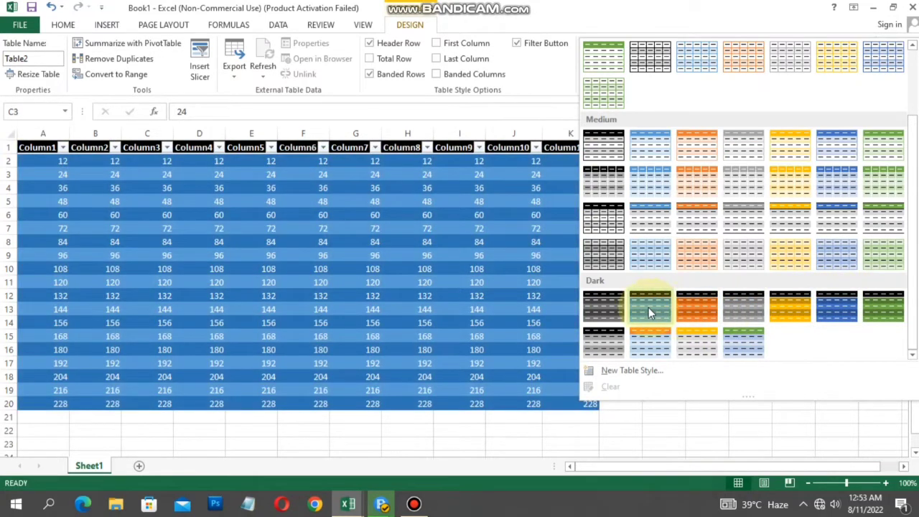
pyautogui.click(651, 312)
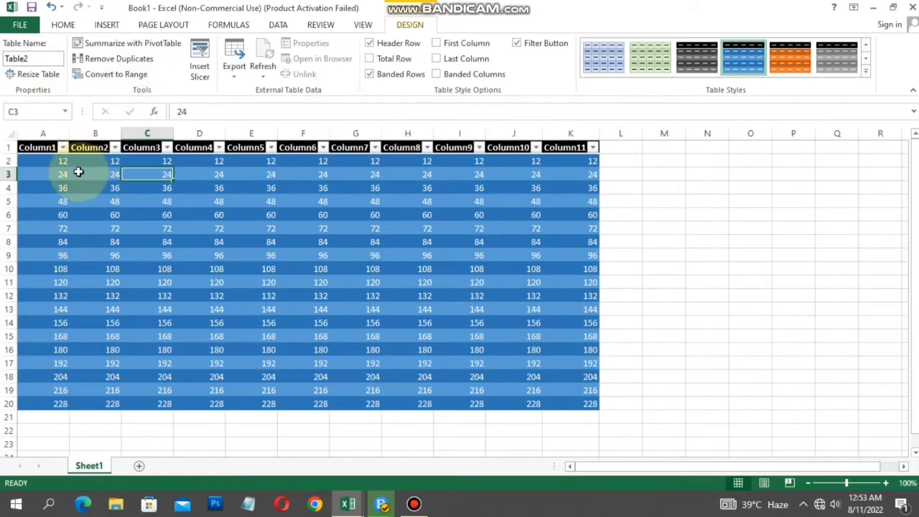
pyautogui.click(41, 159)
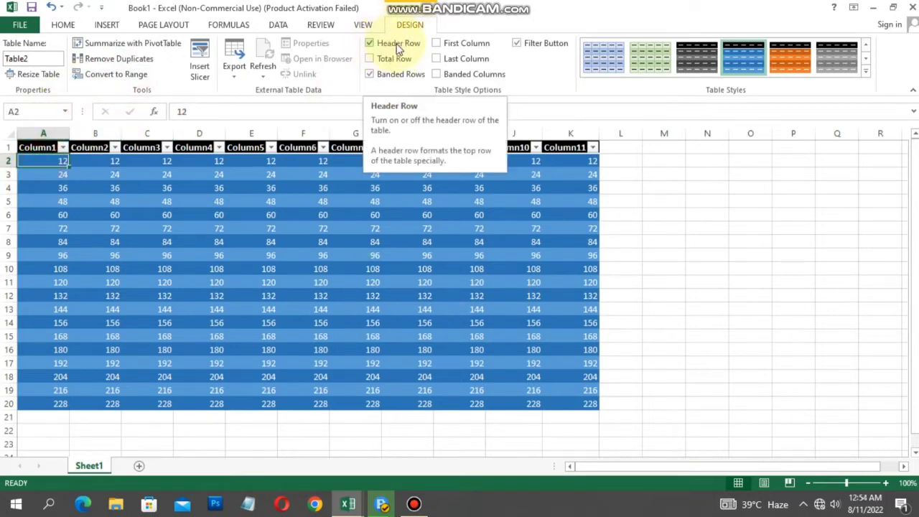
# Step: Switch off Table2's Header Row option, leaving row 1 blank with no filter buttons
pyautogui.click(36, 149)
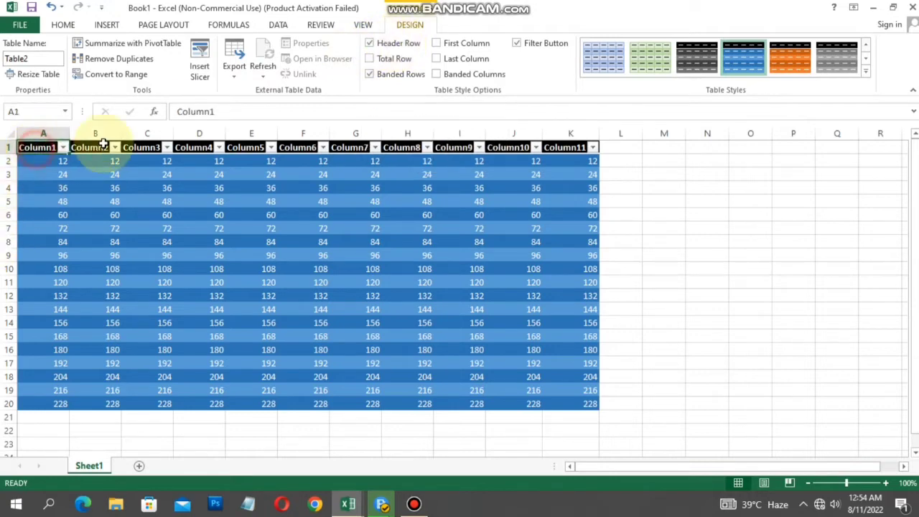
pyautogui.moveTo(104, 144); pyautogui.dragTo(551, 168)
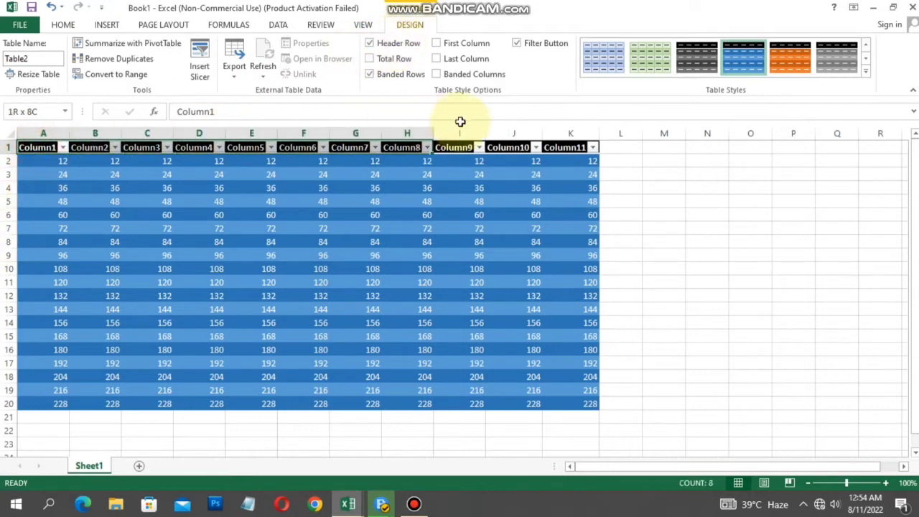
pyautogui.click(551, 165)
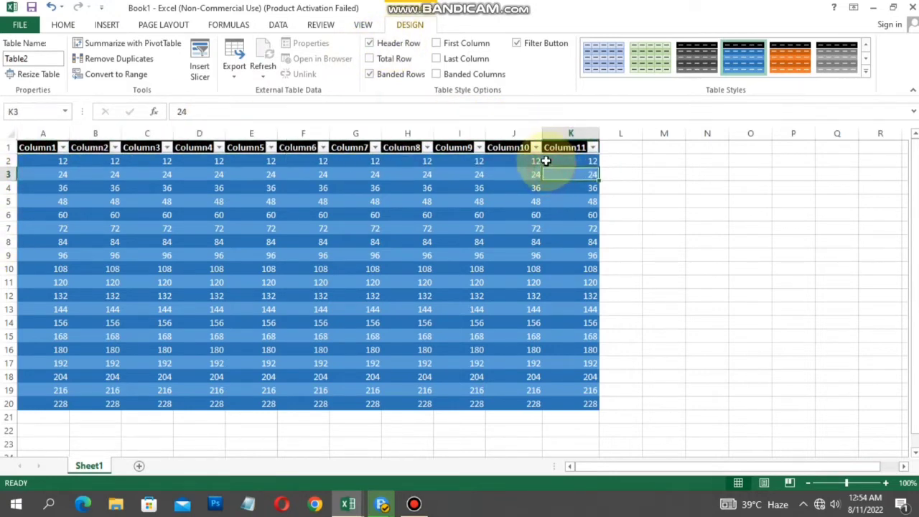
pyautogui.click(380, 48)
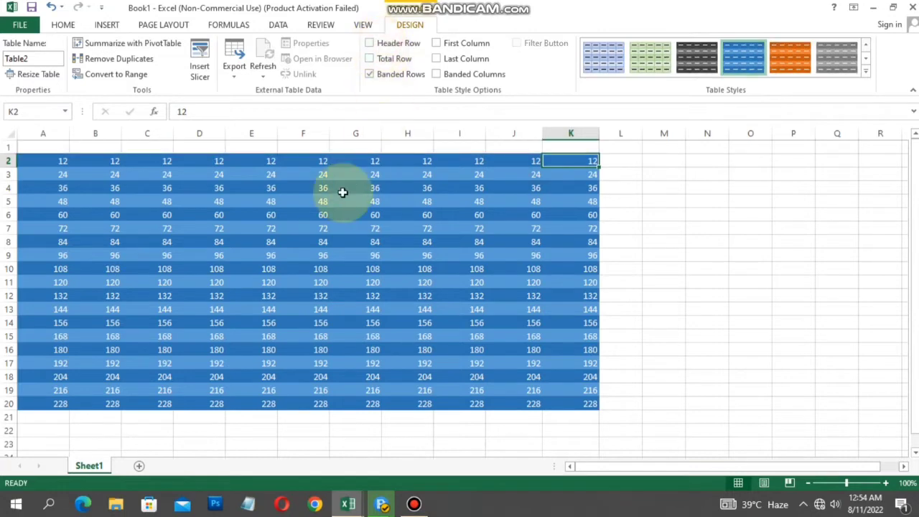
pyautogui.click(41, 148)
pyautogui.moveTo(151, 134); pyautogui.dragTo(582, 127)
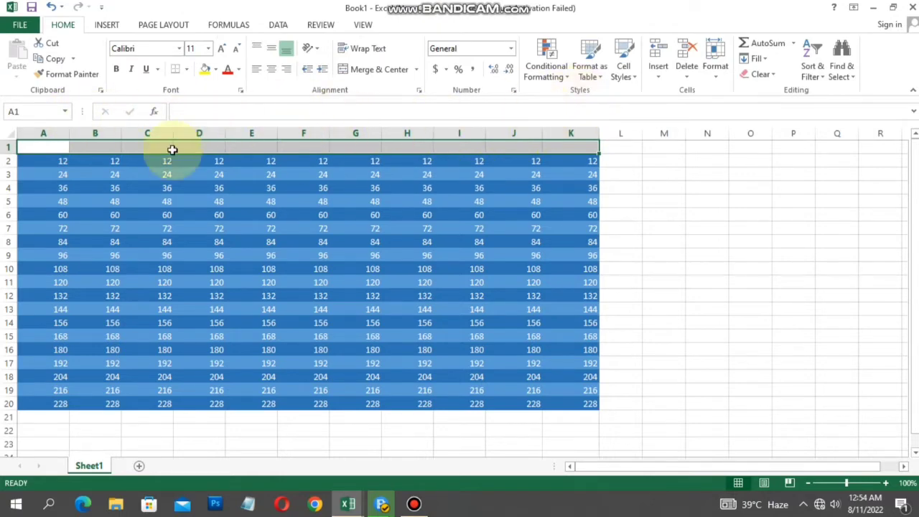
# Step: Clear the table's numbers, then undo twice to restore the numbers and Column1–Column11 headers
pyautogui.moveTo(57, 162)
pyautogui.mouseDown()
pyautogui.moveTo(507, 392)
pyautogui.moveTo(573, 409)
pyautogui.mouseUp()
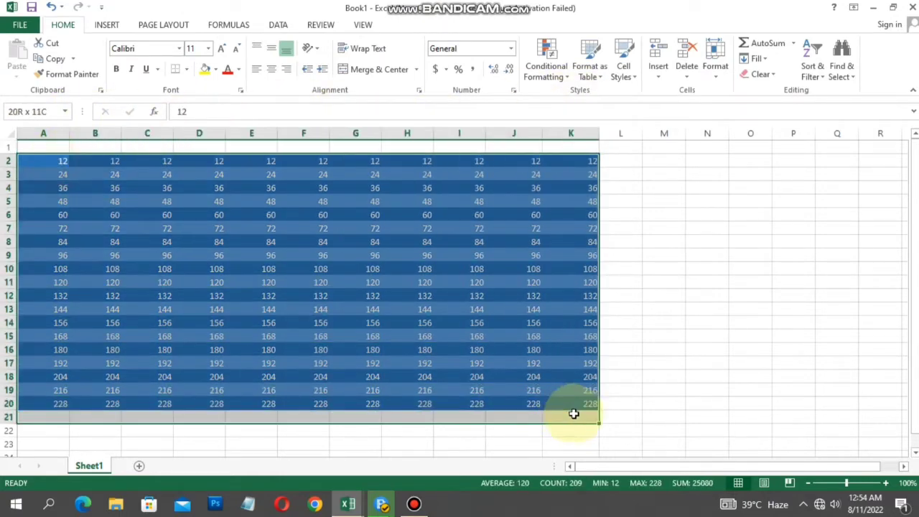
pyautogui.press('Delete')
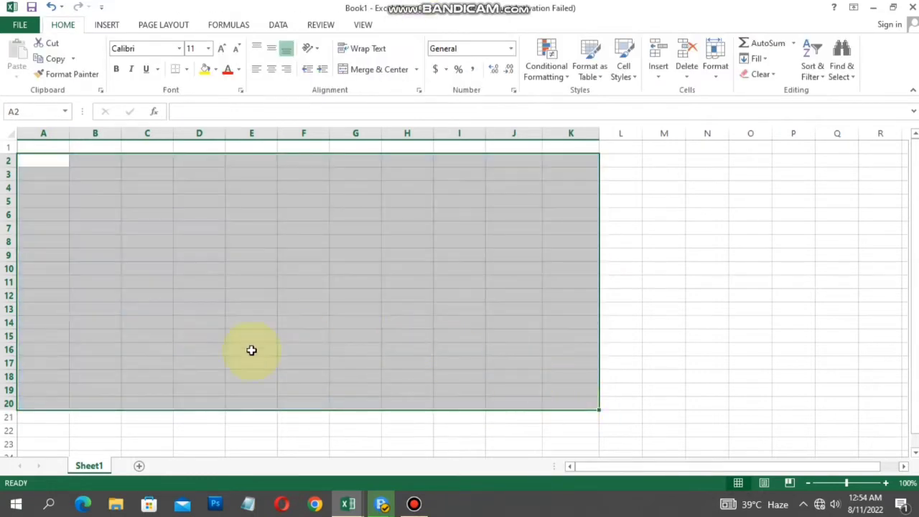
pyautogui.click(183, 334)
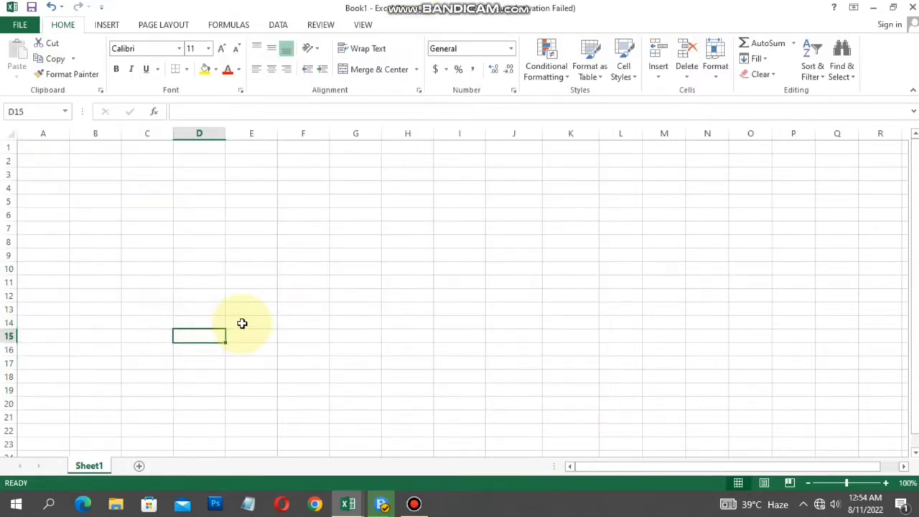
pyautogui.hotkey('ctrl', 'z')
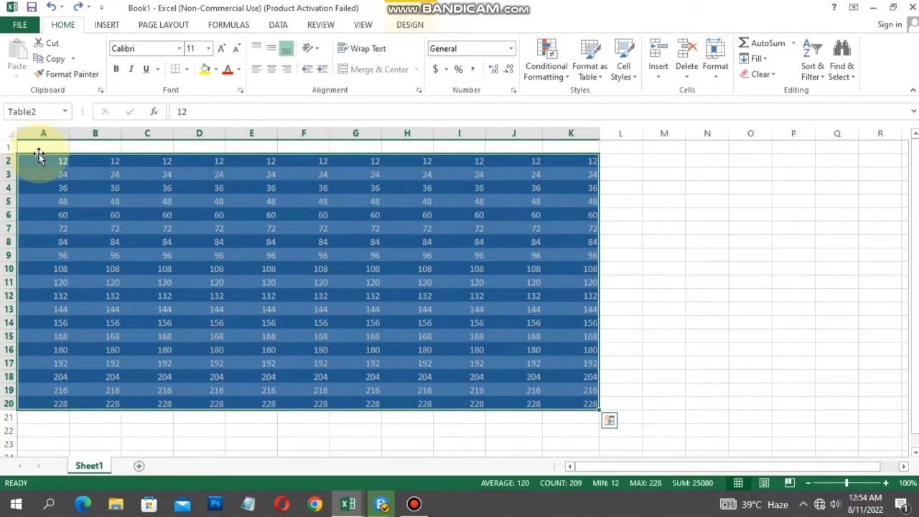
pyautogui.hotkey('ctrl', 'z')
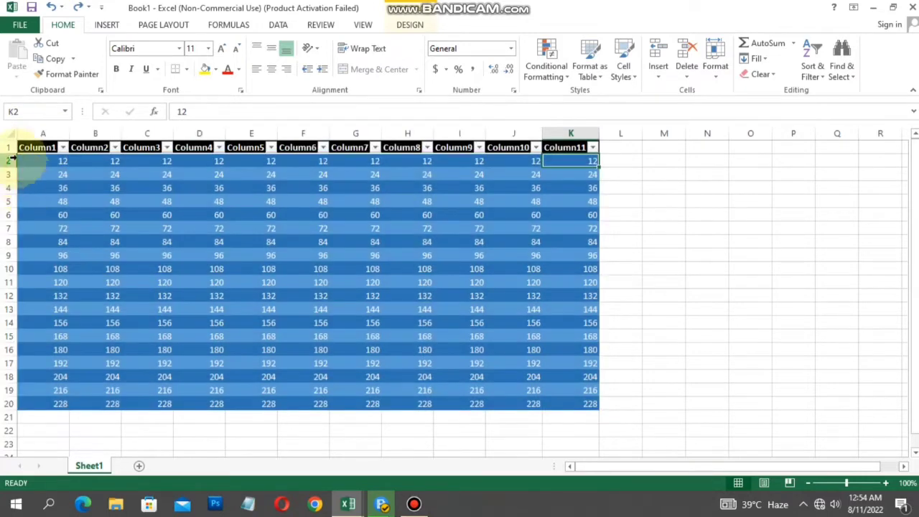
pyautogui.click(33, 147)
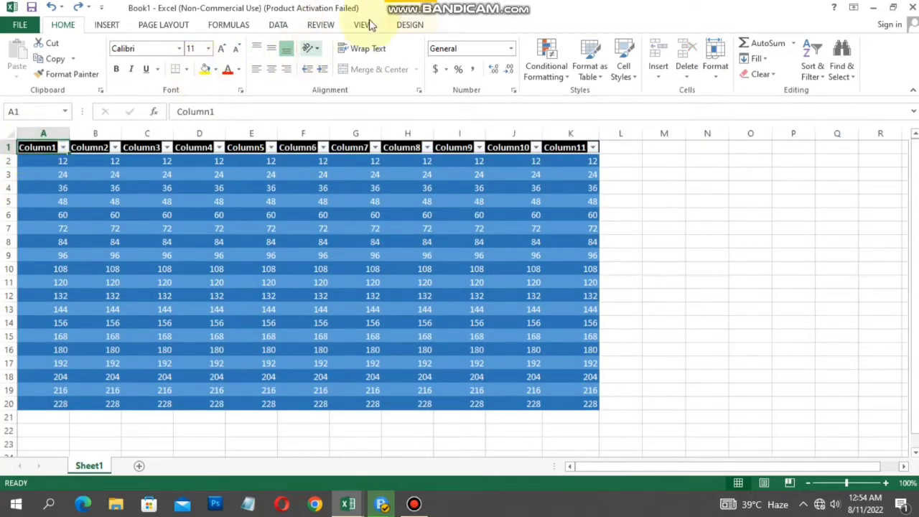
# Step: Toggle the header row off and on, then enable the Total row showing 2280 for Column11
pyautogui.click(415, 27)
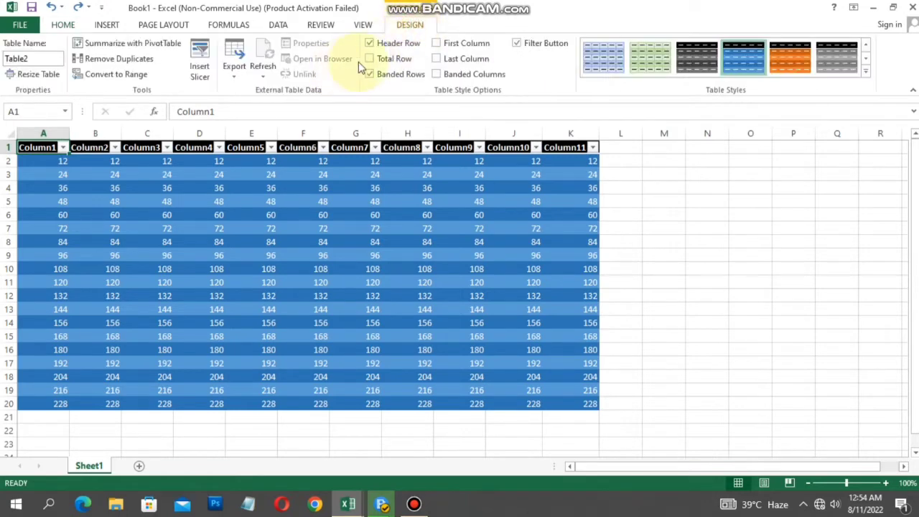
pyautogui.click(381, 44)
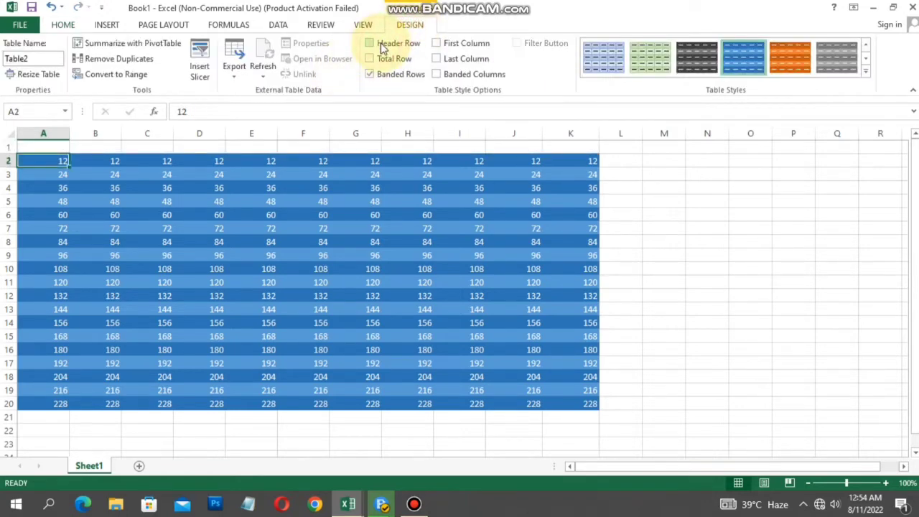
pyautogui.click(384, 45)
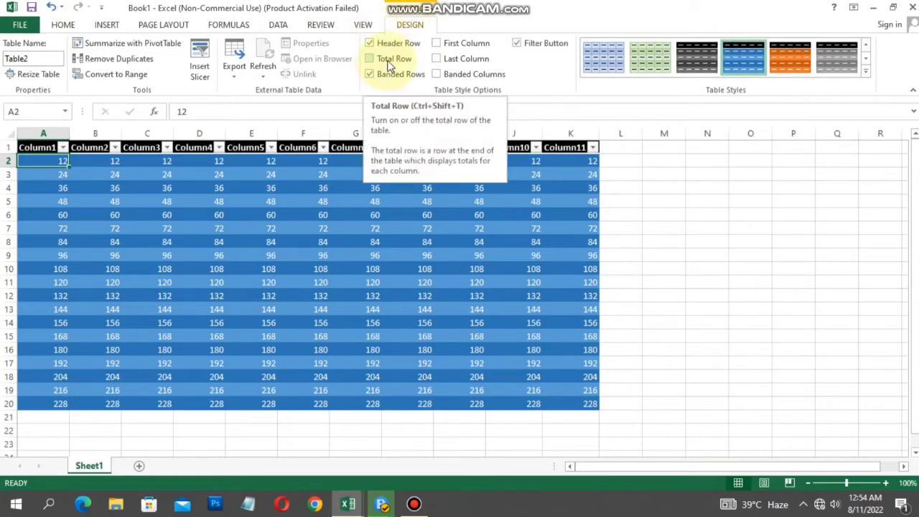
pyautogui.click(389, 61)
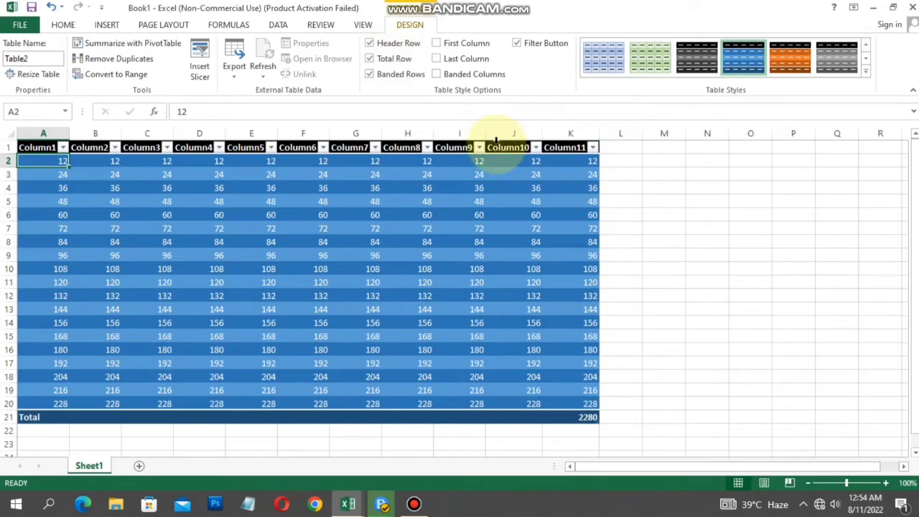
pyautogui.click(373, 58)
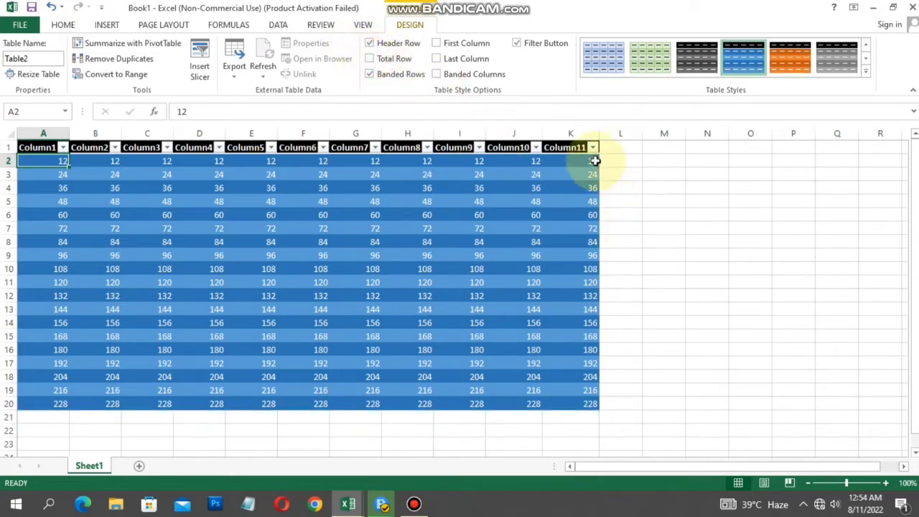
pyautogui.moveTo(593, 160); pyautogui.dragTo(583, 407)
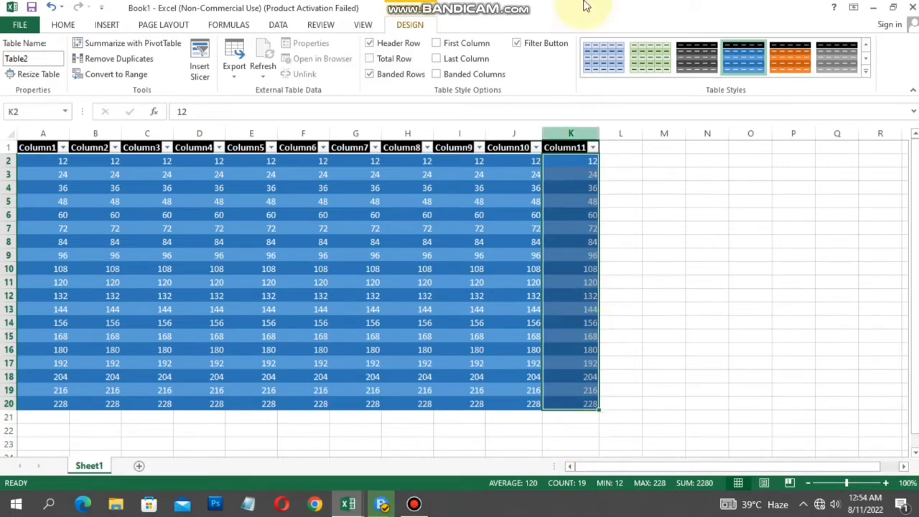
pyautogui.click(370, 58)
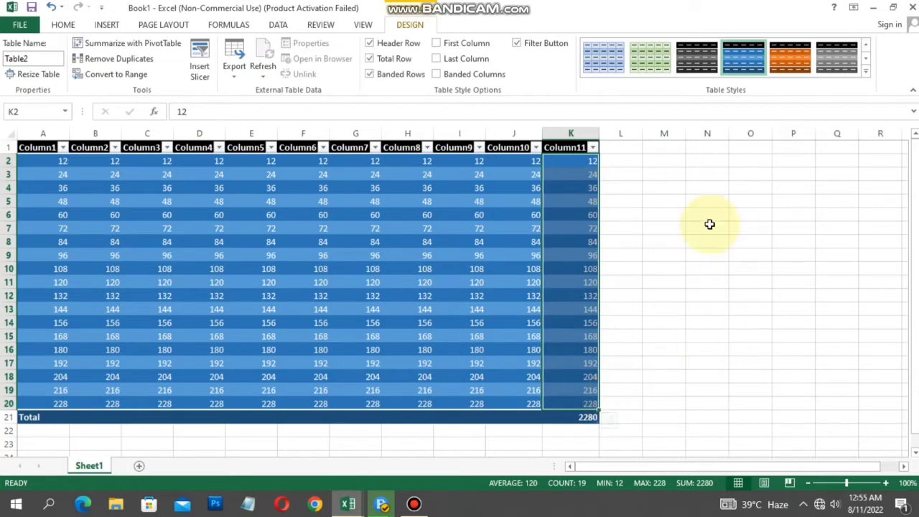
# Step: Remove the Total row and toggle Banded Rows off and back on
pyautogui.click(397, 58)
pyautogui.click(391, 76)
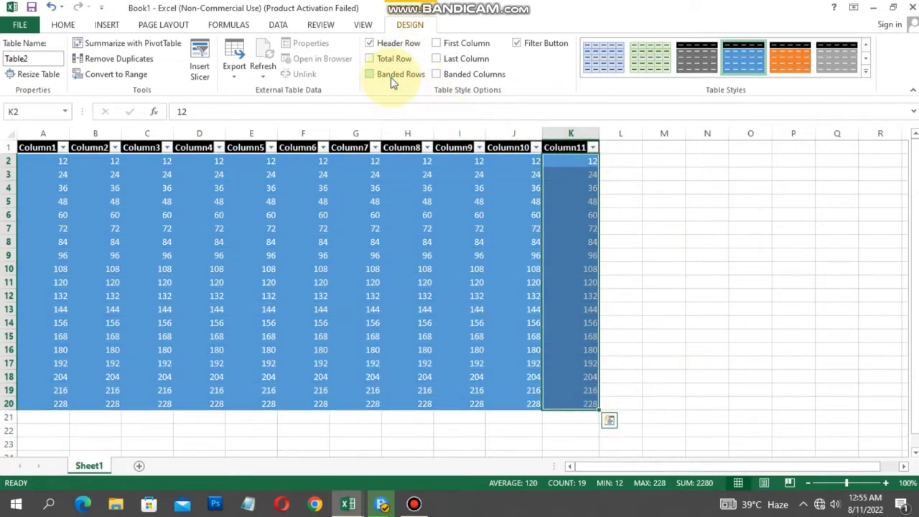
pyautogui.click(391, 75)
pyautogui.click(76, 228)
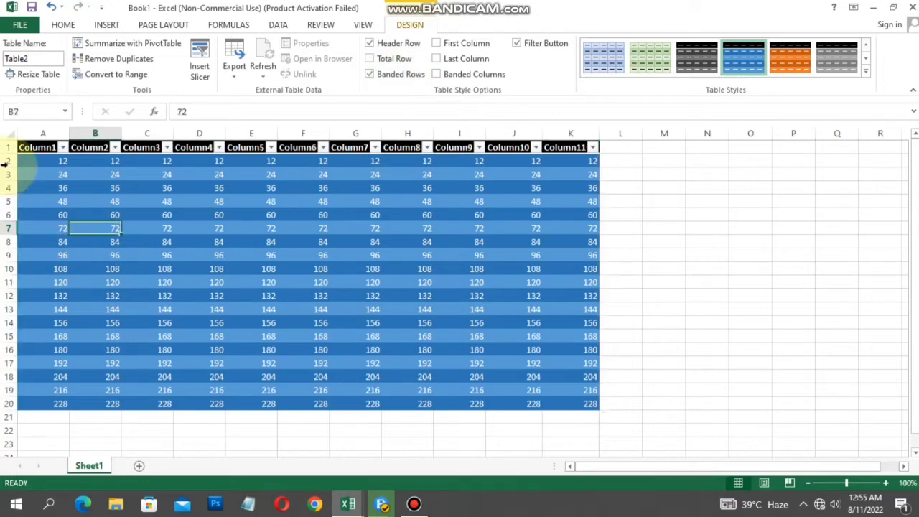
pyautogui.click(43, 161)
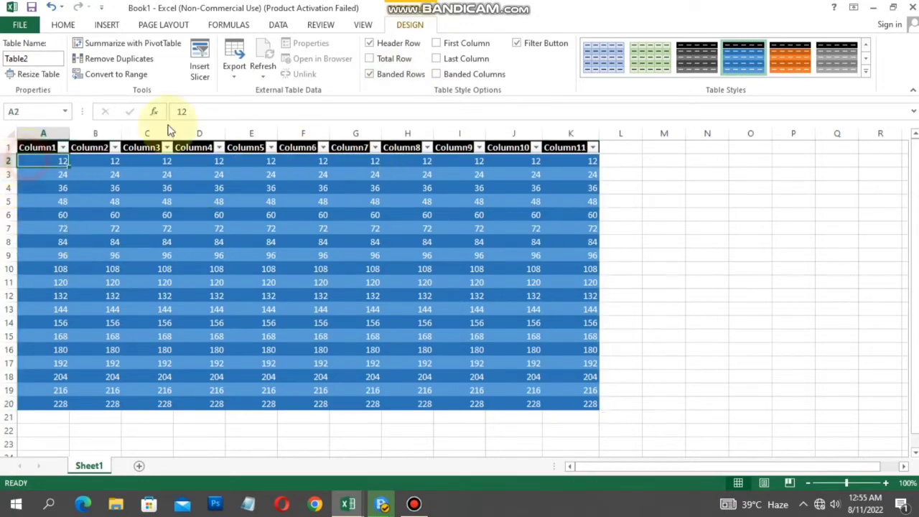
pyautogui.click(384, 76)
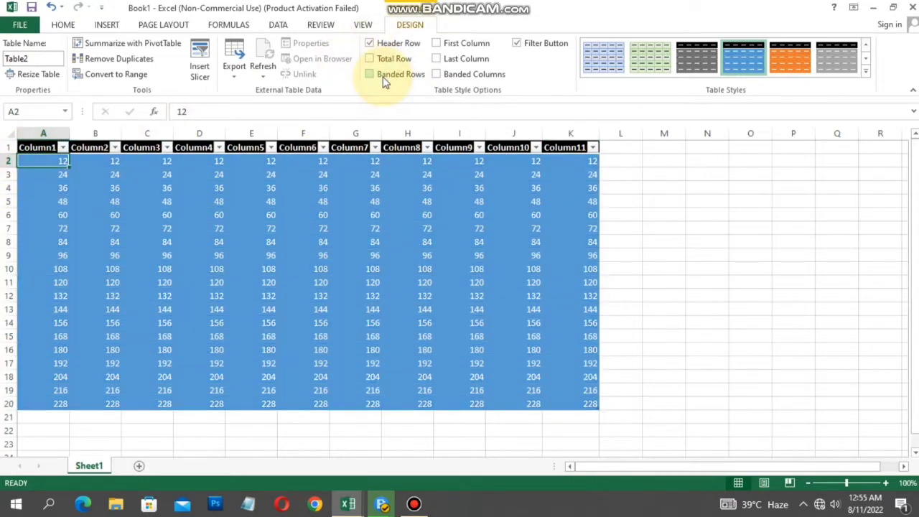
pyautogui.click(253, 253)
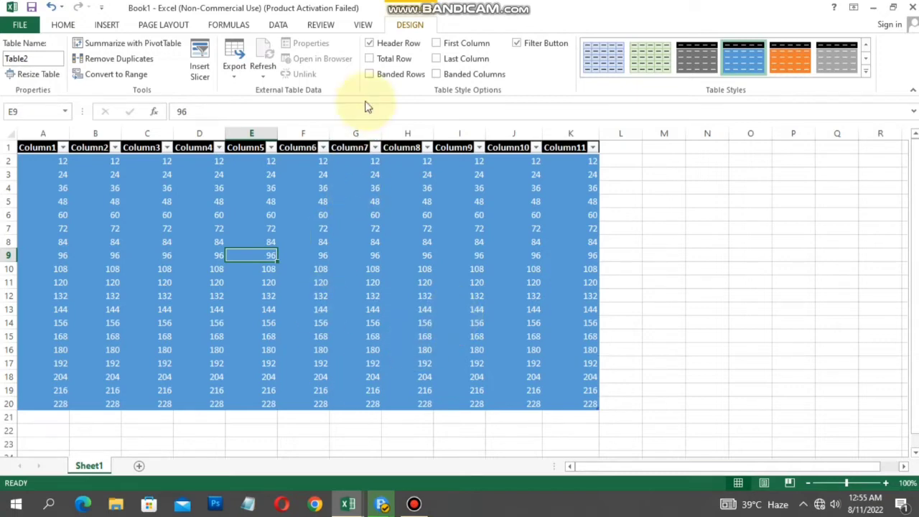
pyautogui.click(374, 76)
# Step: Try Banded Columns on and off, ending with only Banded Rows checked
pyautogui.click(464, 76)
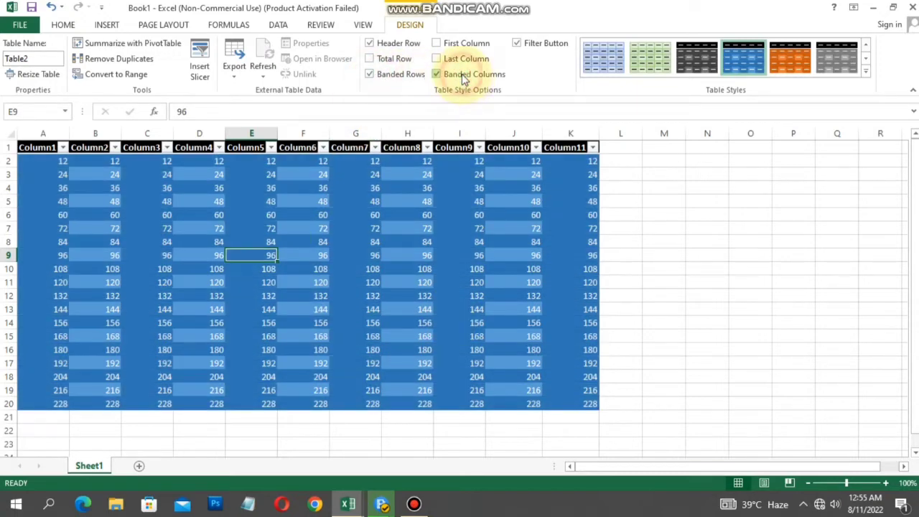
pyautogui.click(460, 281)
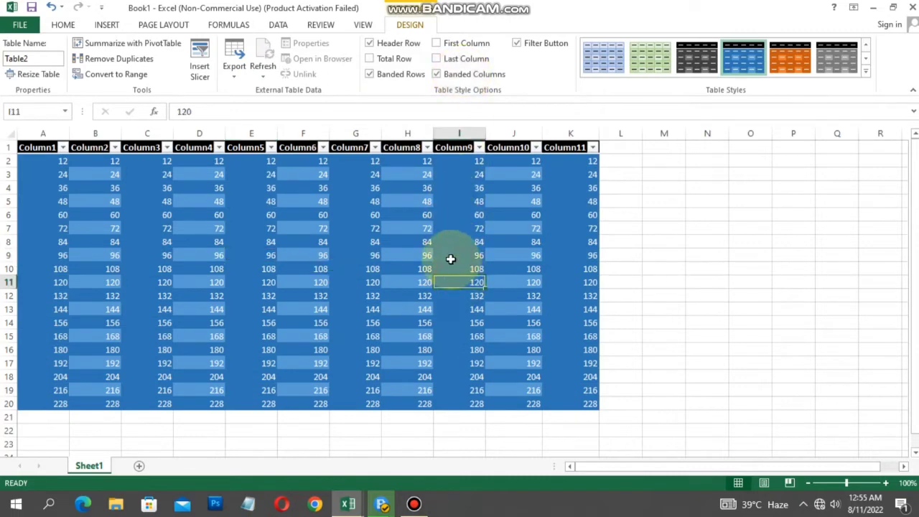
pyautogui.click(437, 75)
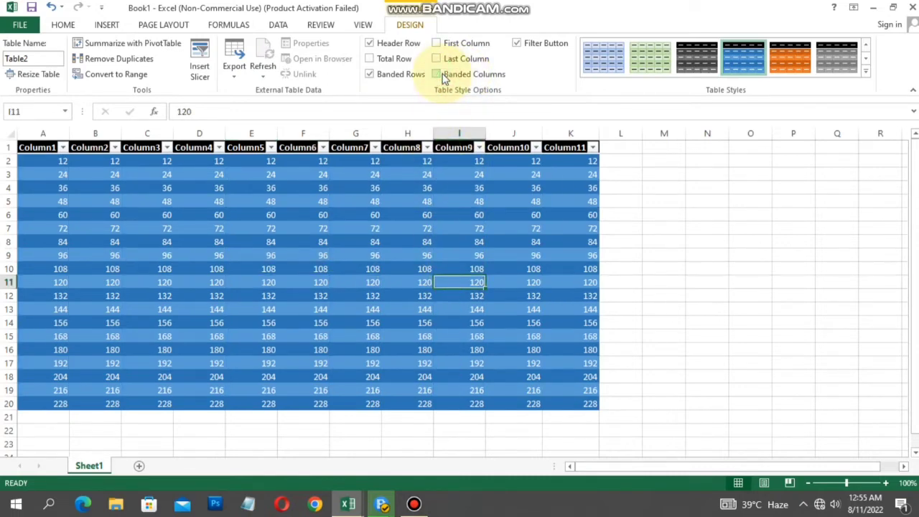
pyautogui.click(444, 76)
pyautogui.click(444, 76)
pyautogui.click(439, 75)
pyautogui.click(411, 75)
pyautogui.click(440, 74)
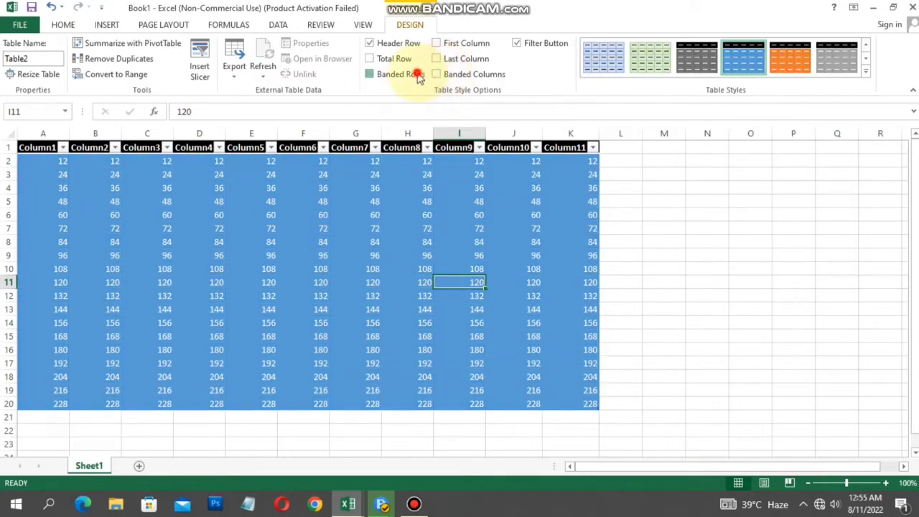
pyautogui.click(419, 78)
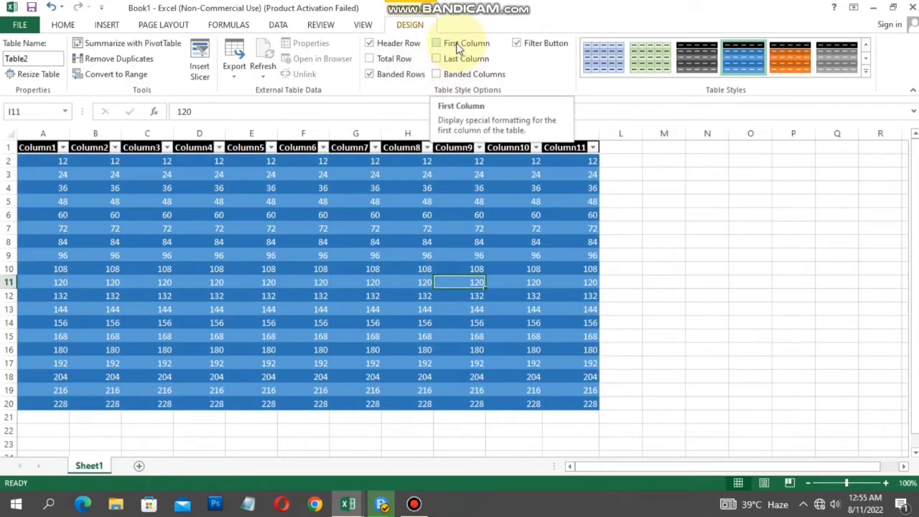
pyautogui.click(457, 46)
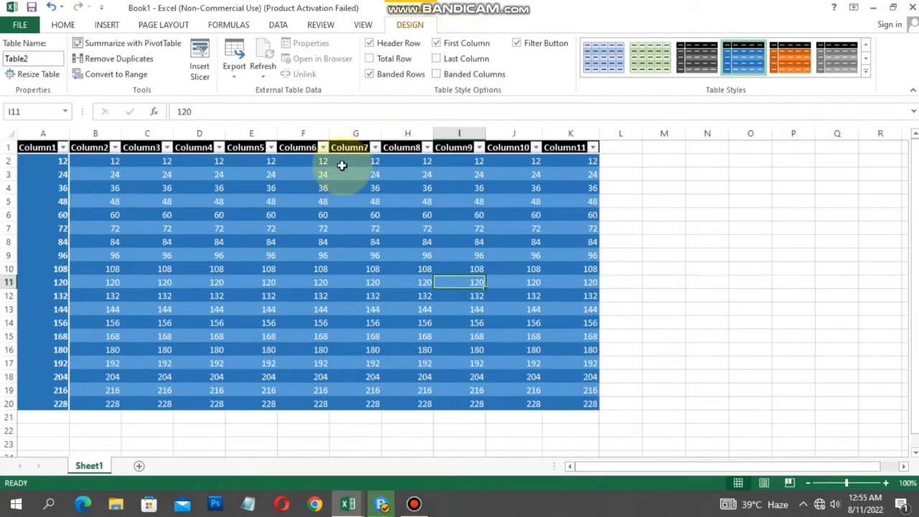
pyautogui.click(34, 188)
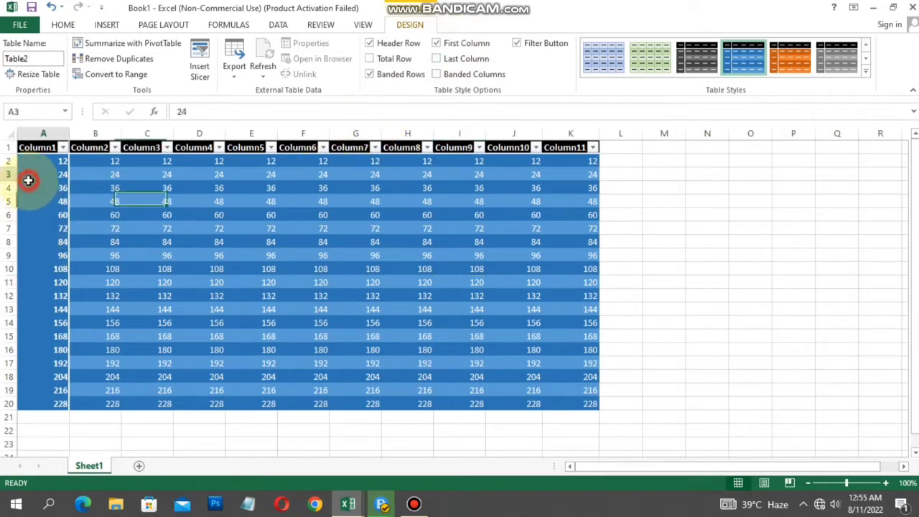
pyautogui.moveTo(39, 161)
pyautogui.mouseDown()
pyautogui.moveTo(33, 267)
pyautogui.moveTo(49, 400)
pyautogui.mouseUp()
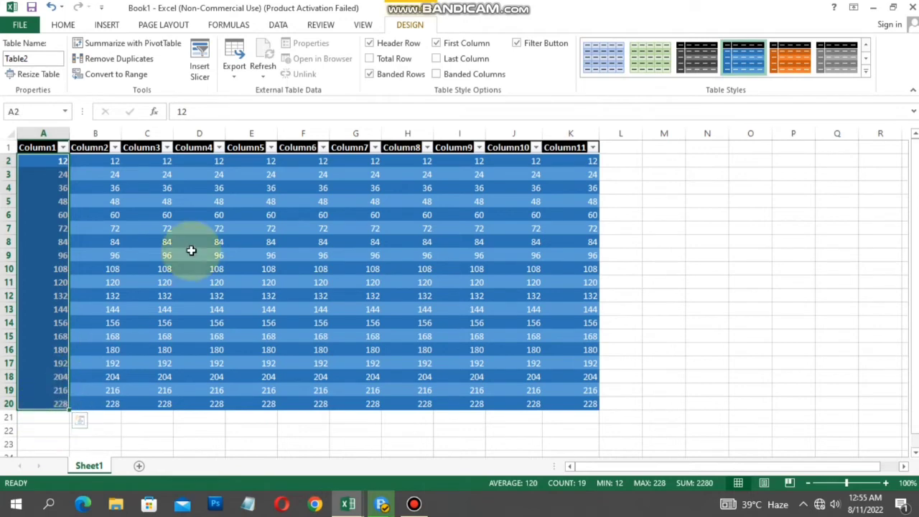
pyautogui.click(577, 163)
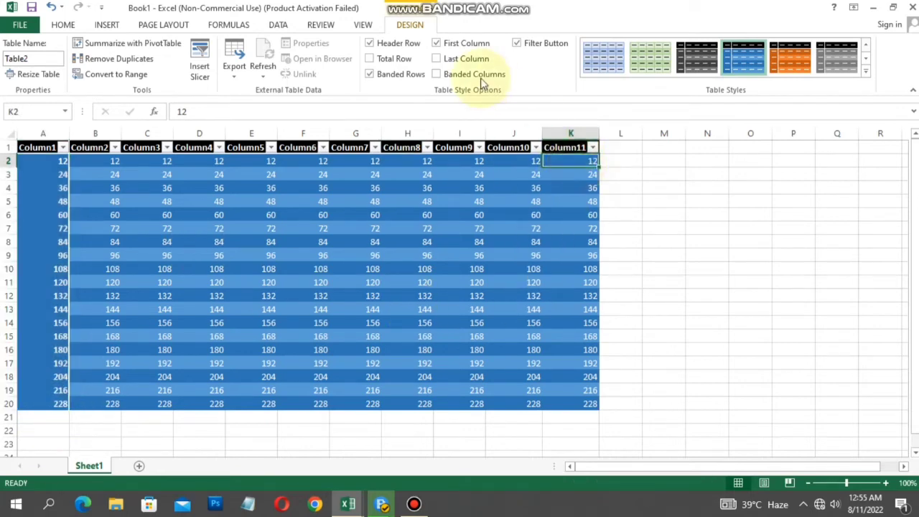
pyautogui.click(449, 61)
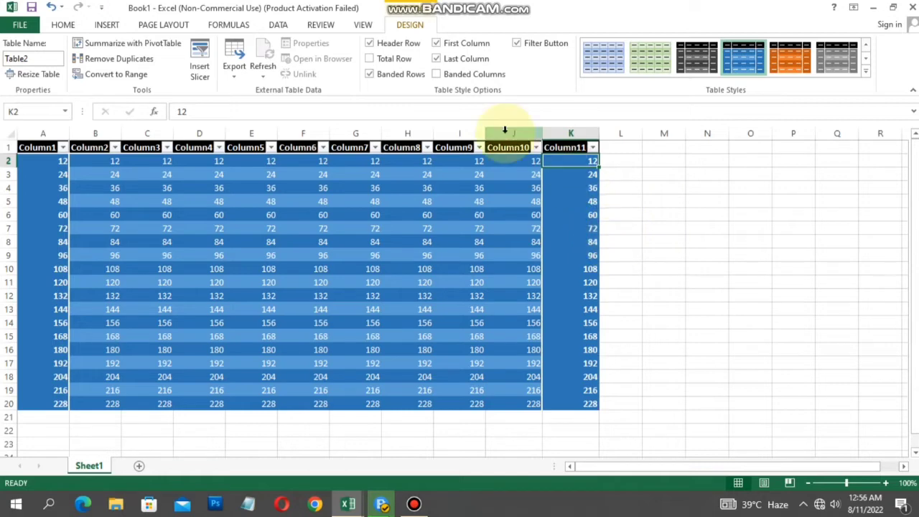
pyautogui.click(450, 60)
pyautogui.click(444, 43)
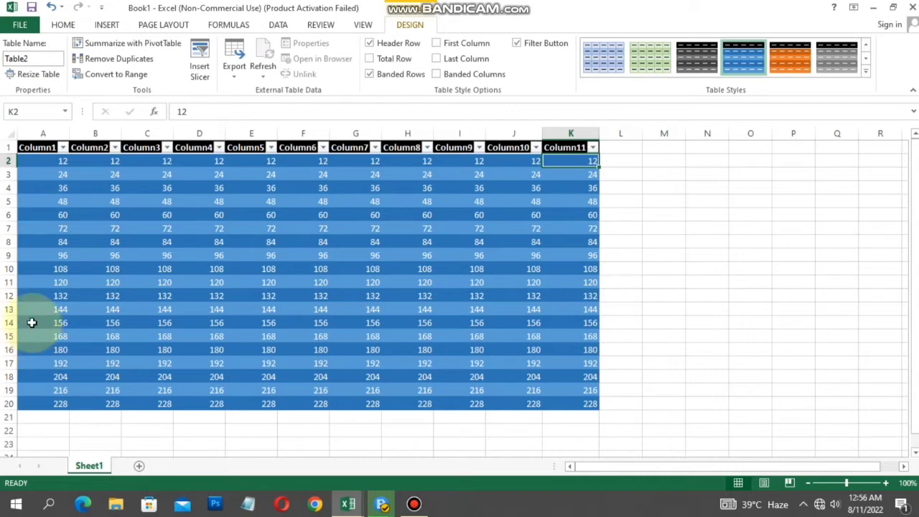
# Step: Select a few Column5 ranges, then open Column10's sort and filter dropdown
pyautogui.moveTo(261, 165); pyautogui.dragTo(319, 379)
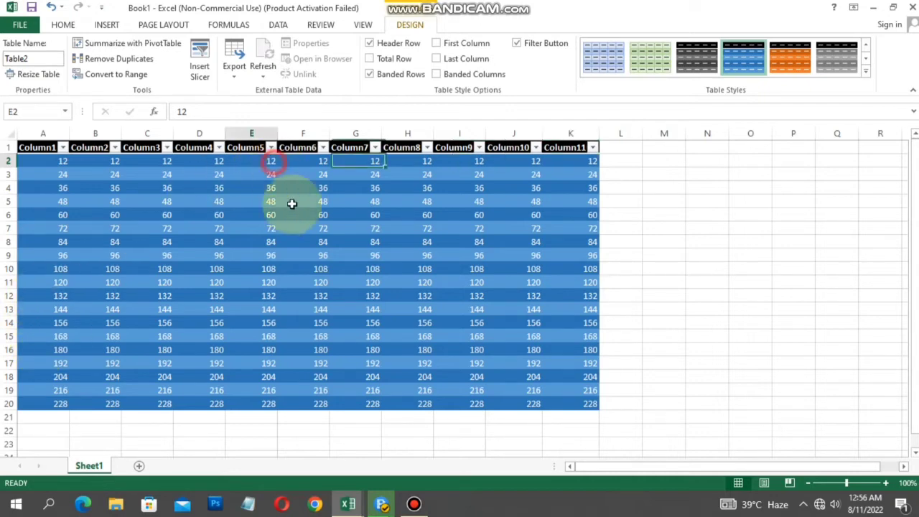
pyautogui.click(287, 404)
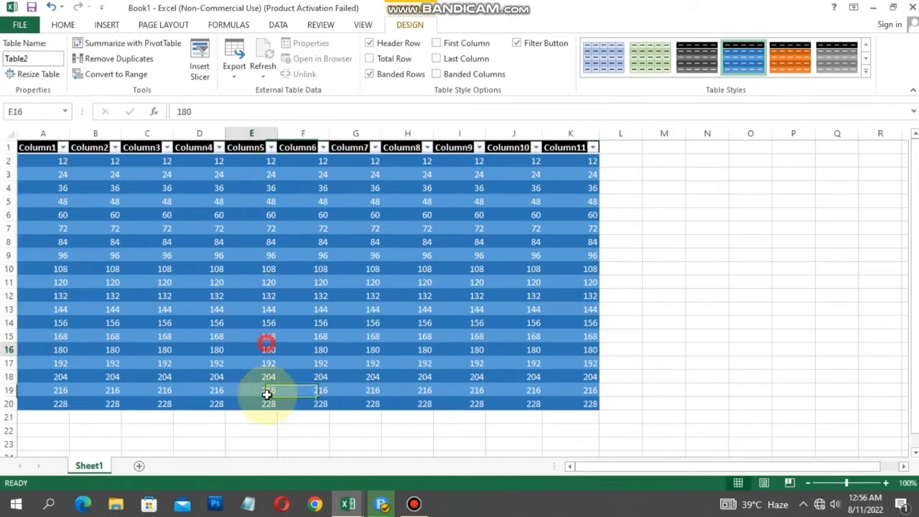
pyautogui.moveTo(267, 364); pyautogui.dragTo(280, 402)
pyautogui.moveTo(249, 365); pyautogui.dragTo(273, 147)
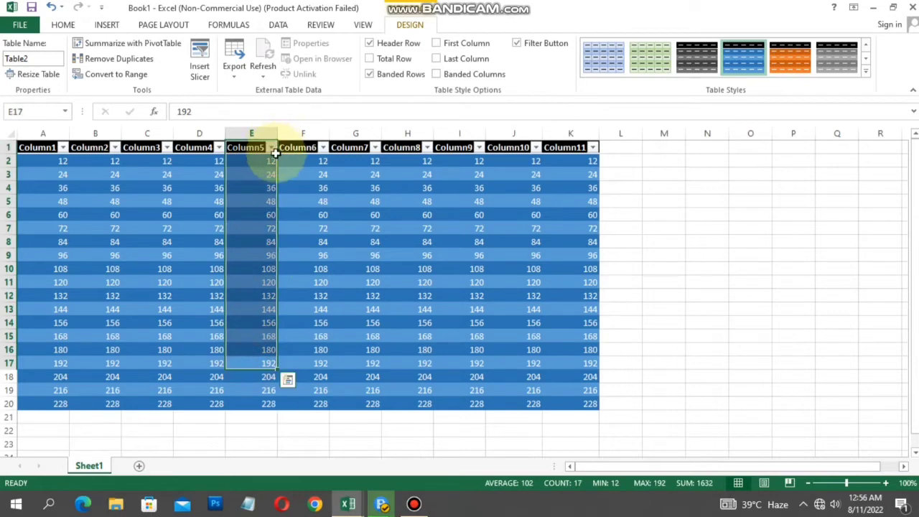
pyautogui.click(262, 159)
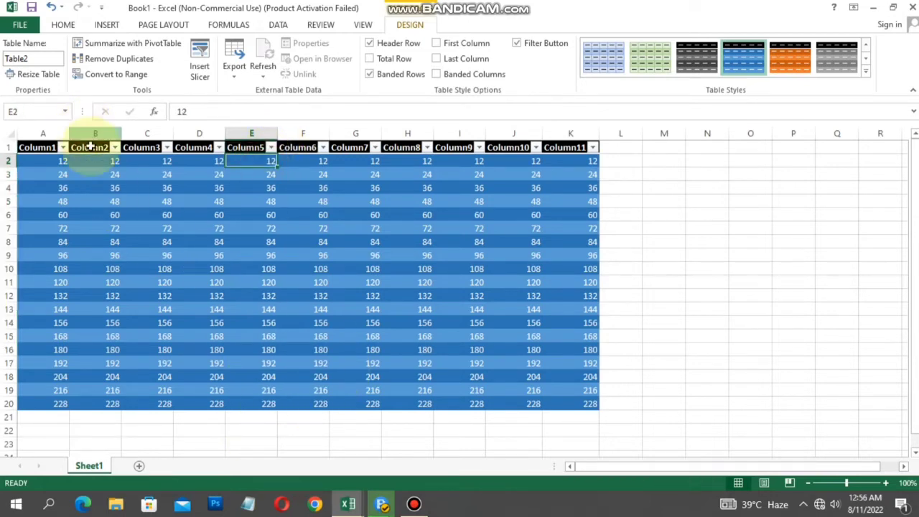
pyautogui.click(535, 148)
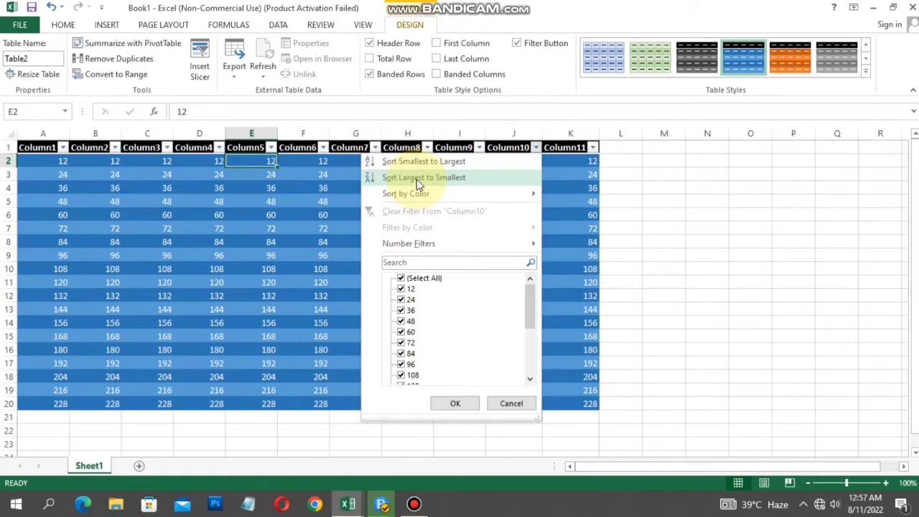
# Step: Sort Column10 largest to smallest, then re-sort it smallest to largest (12 to 228)
pyautogui.click(417, 179)
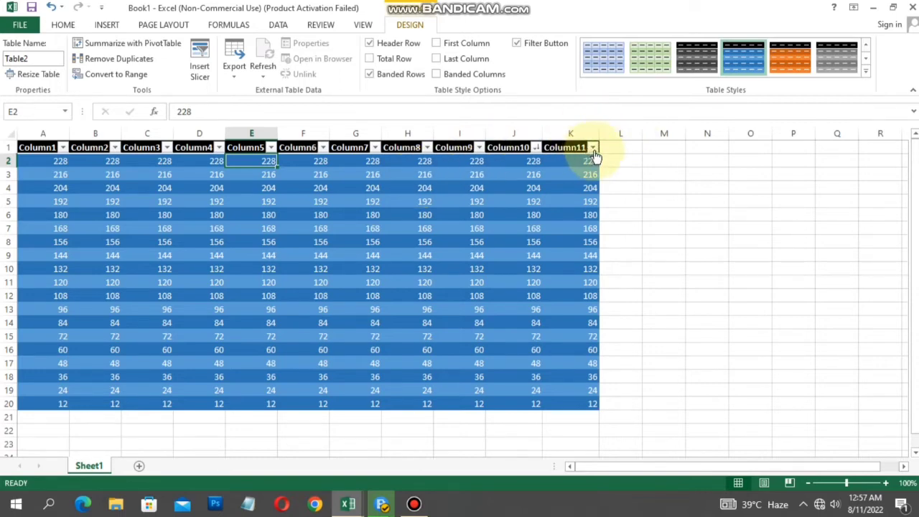
pyautogui.click(536, 147)
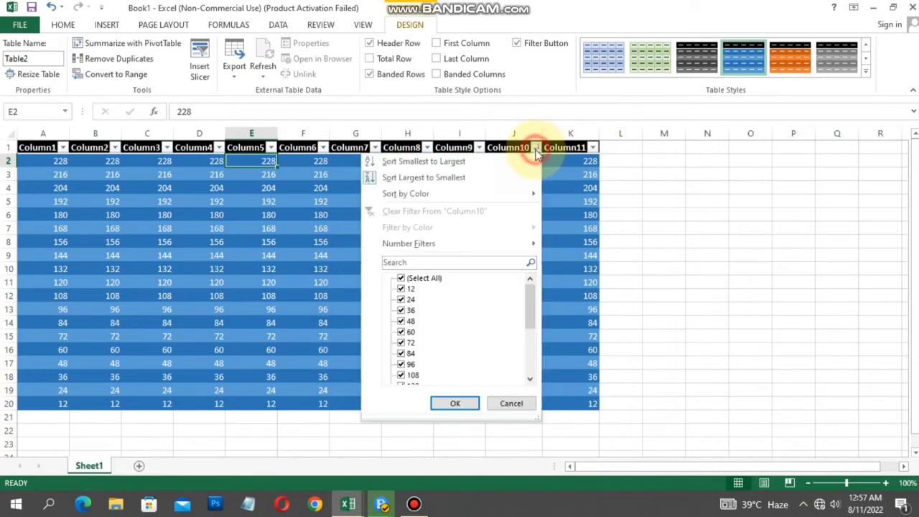
pyautogui.click(392, 162)
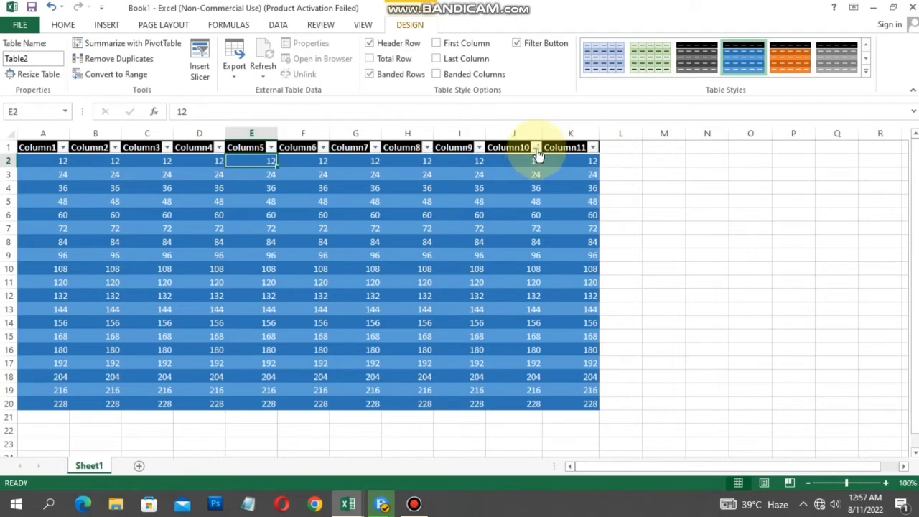
# Step: Filter Column11 to show only the value 180, leaving row 16 visible
pyautogui.click(593, 147)
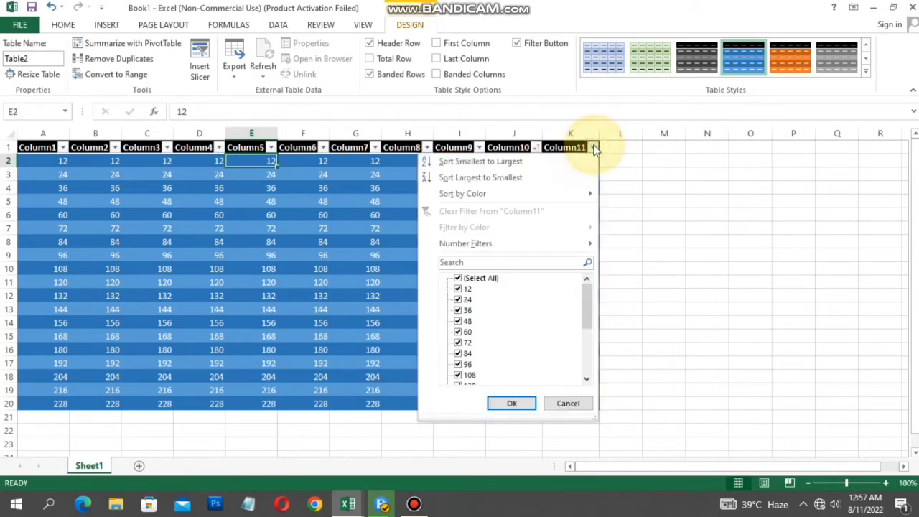
pyautogui.click(471, 278)
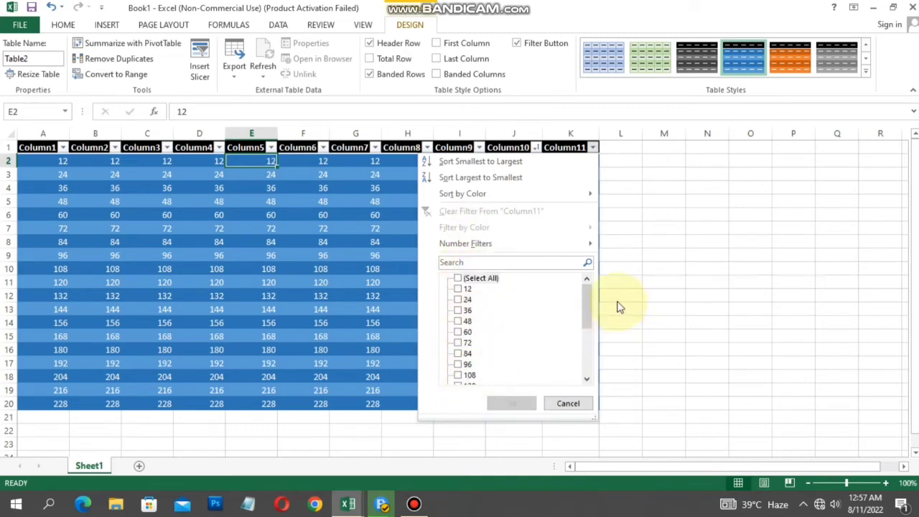
pyautogui.moveTo(587, 290); pyautogui.dragTo(579, 359)
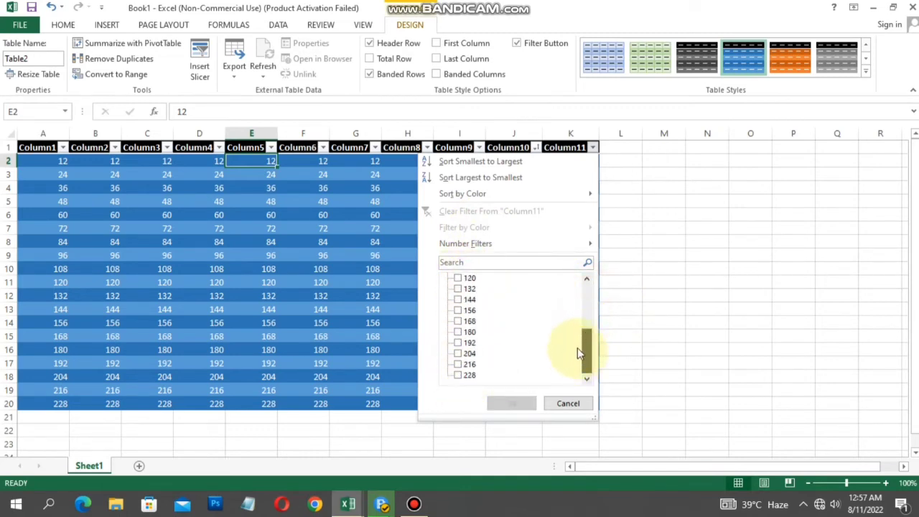
pyautogui.click(467, 333)
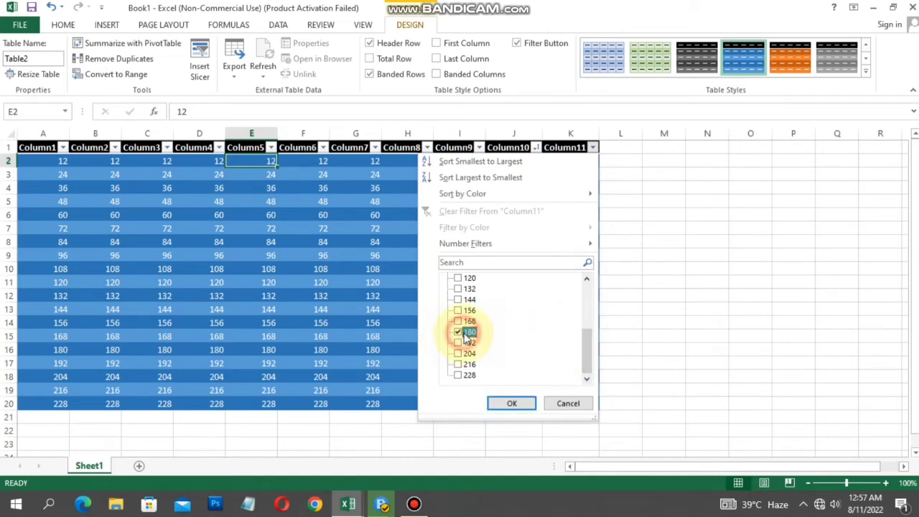
pyautogui.click(511, 403)
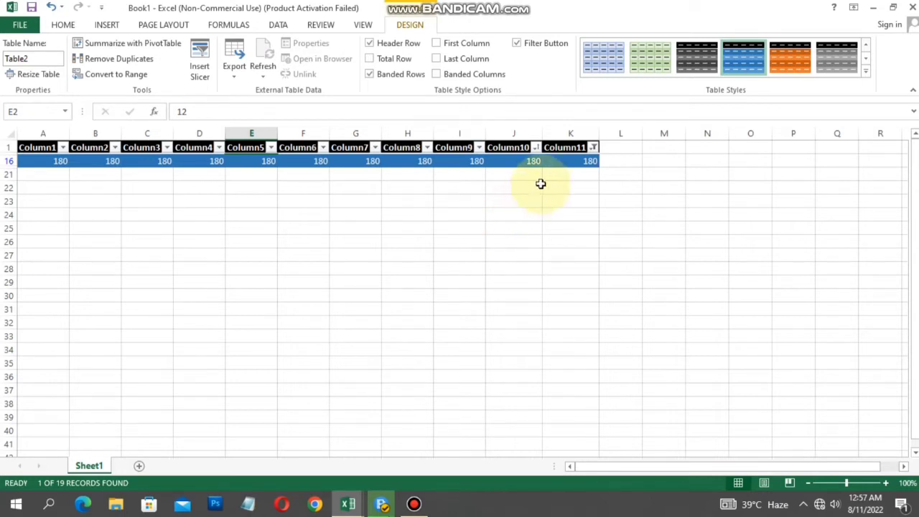
# Step: Add 72 and then 132 to the Column11 filter alongside 180
pyautogui.click(592, 148)
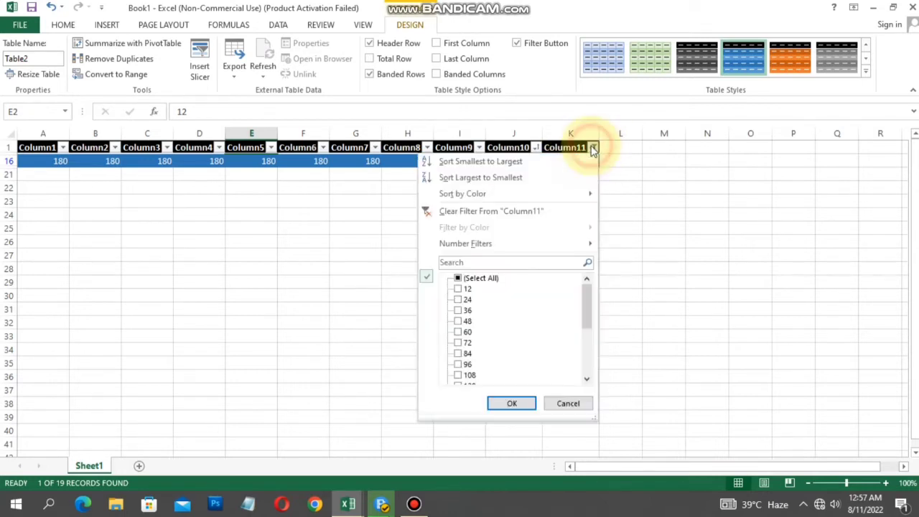
pyautogui.click(467, 344)
pyautogui.click(511, 403)
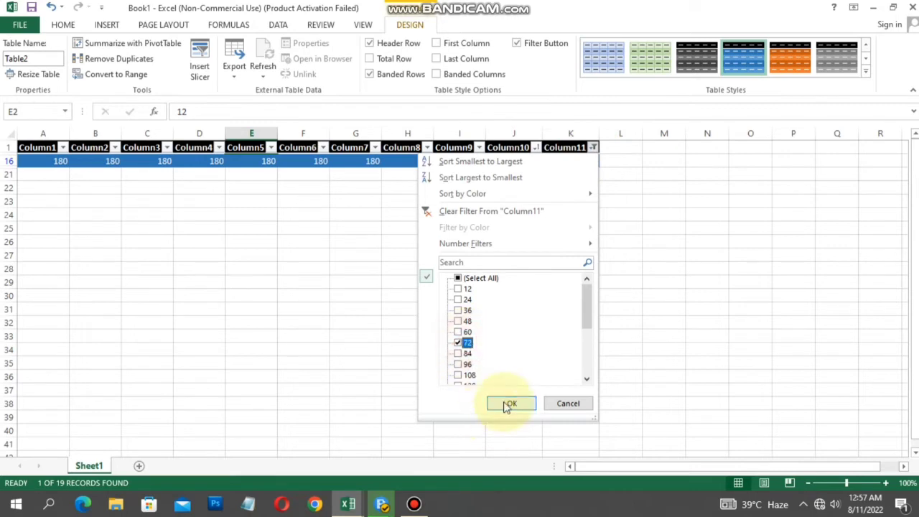
pyautogui.click(592, 148)
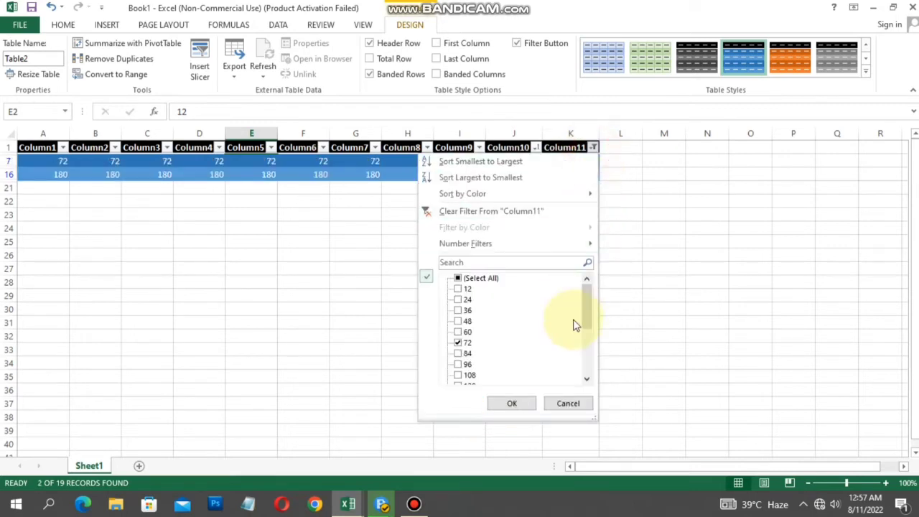
pyautogui.moveTo(587, 308); pyautogui.dragTo(587, 337)
pyautogui.click(464, 333)
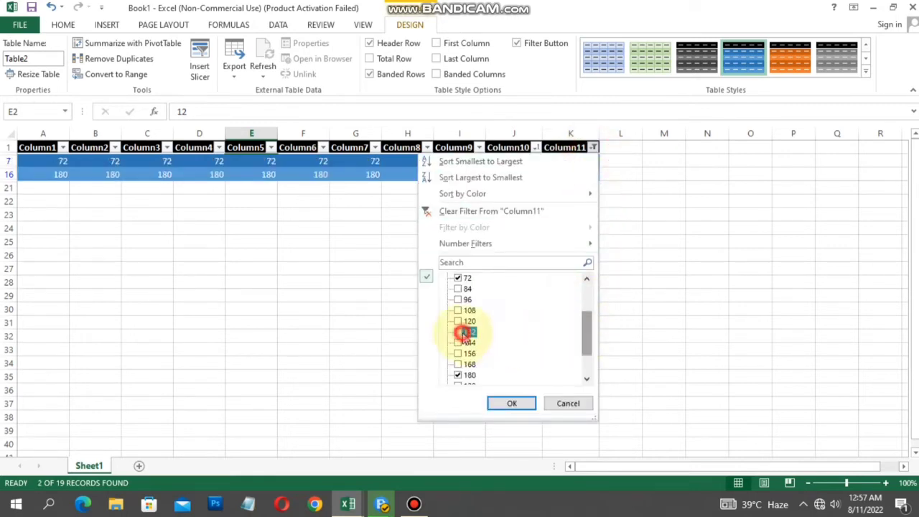
pyautogui.click(512, 403)
# Step: Also include 216 and then 24 in the Column11 filter
pyautogui.click(593, 148)
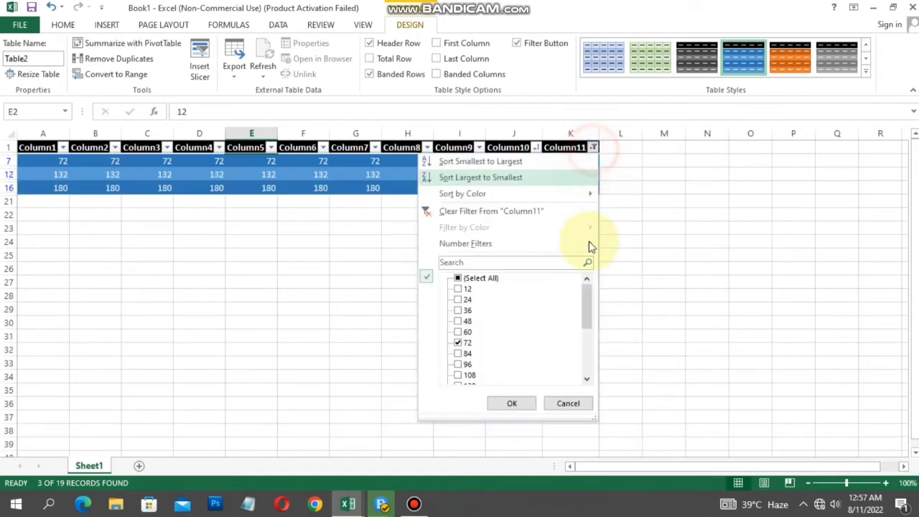
pyautogui.moveTo(584, 310); pyautogui.dragTo(587, 352)
pyautogui.click(459, 375)
pyautogui.click(469, 364)
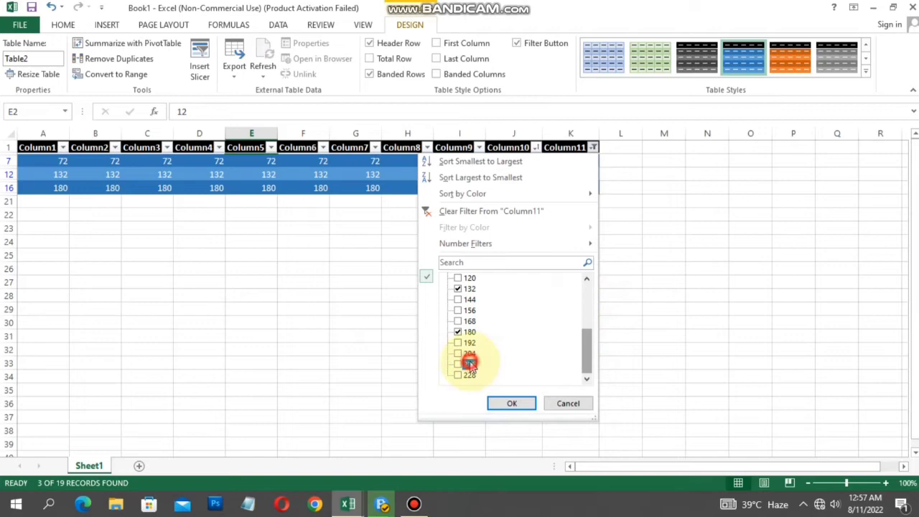
pyautogui.click(511, 403)
pyautogui.click(589, 146)
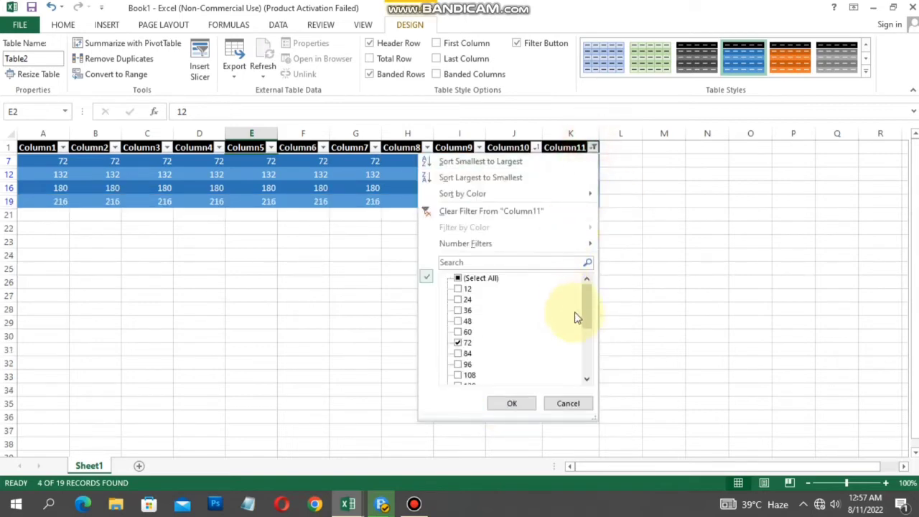
pyautogui.click(583, 303)
pyautogui.click(458, 300)
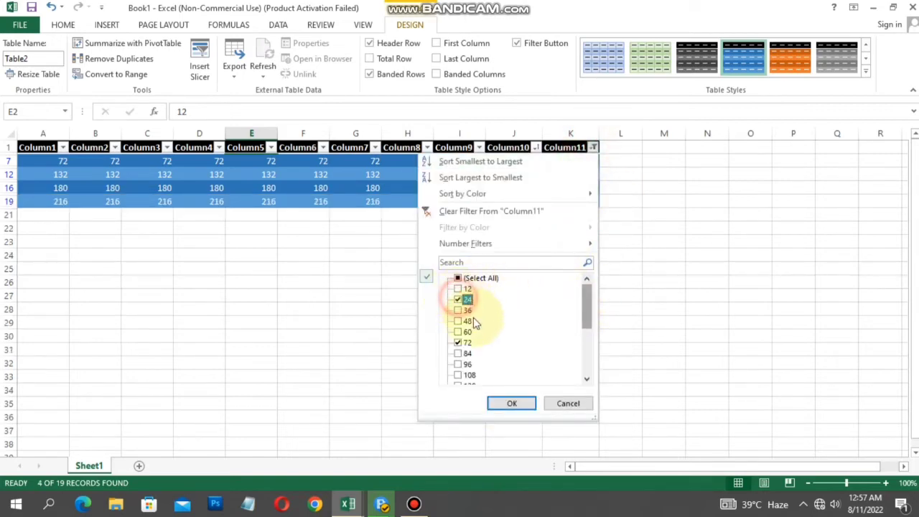
pyautogui.click(514, 404)
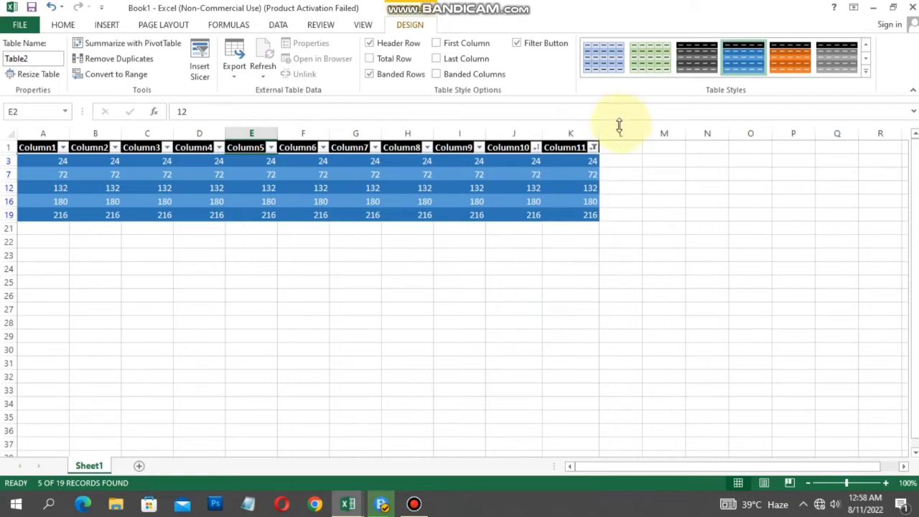
# Step: Clear every value from the Column11 filter list using (Select All)
pyautogui.click(593, 148)
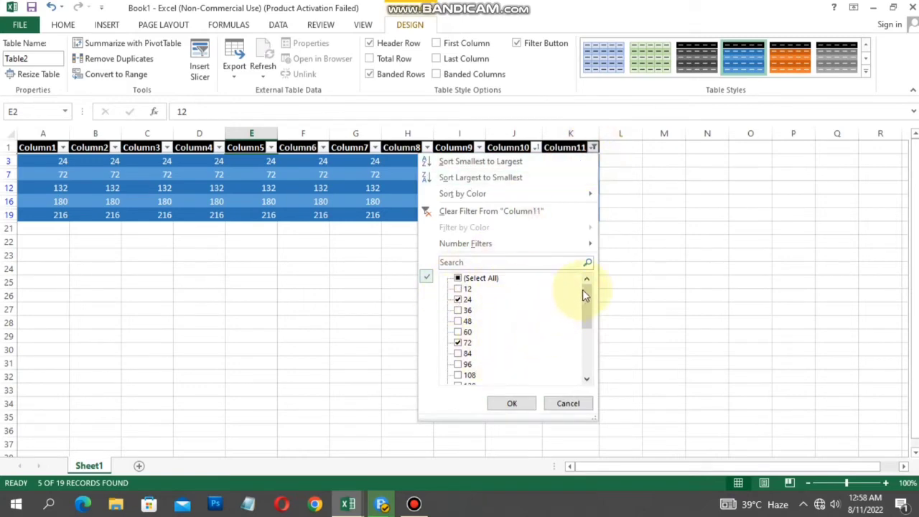
pyautogui.moveTo(582, 290)
pyautogui.mouseDown()
pyautogui.moveTo(583, 337)
pyautogui.moveTo(583, 302)
pyautogui.mouseUp()
pyautogui.scroll(2, 571, 328)
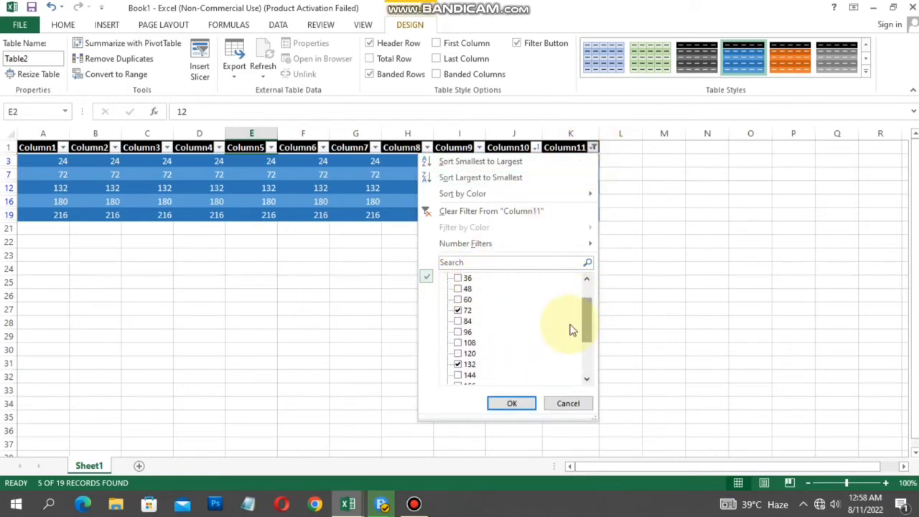
pyautogui.scroll(1, 464, 294)
pyautogui.click(460, 278)
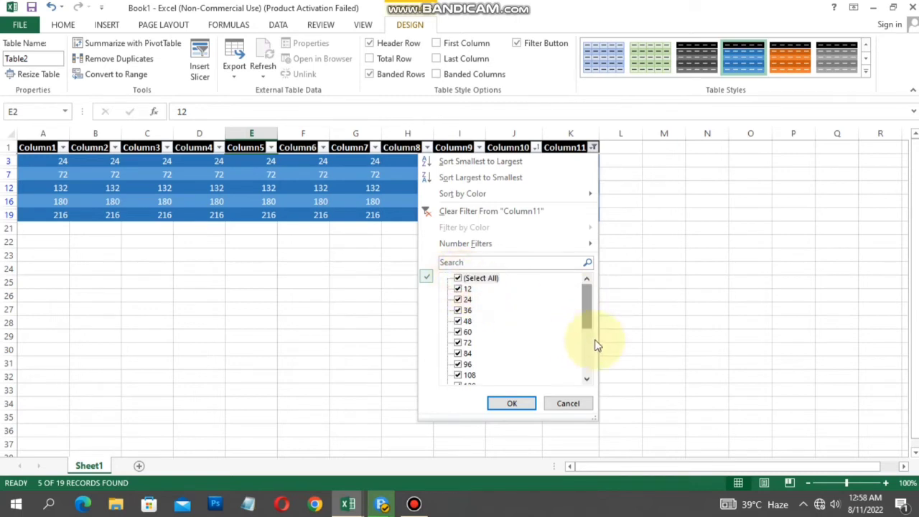
pyautogui.click(480, 278)
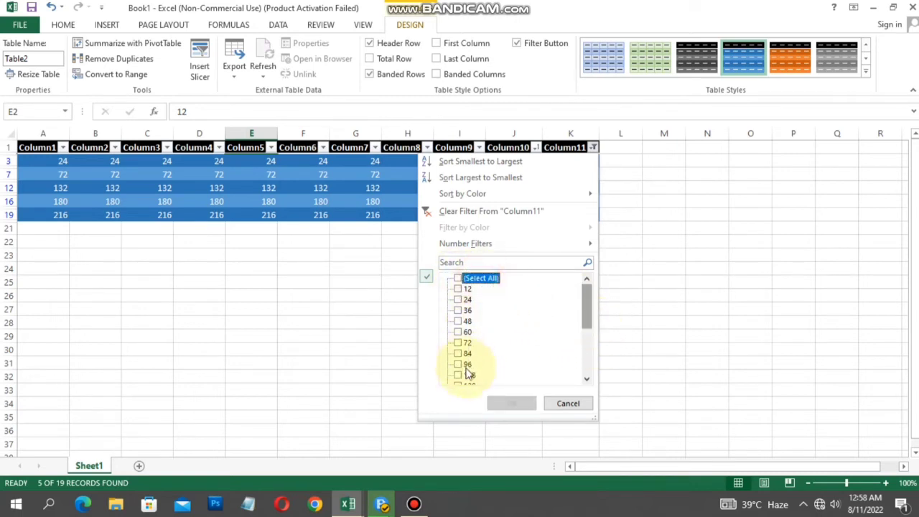
# Step: Filter Column11 to only 96 and 228, then re-tick (Select All)
pyautogui.click(466, 364)
pyautogui.moveTo(586, 300); pyautogui.dragTo(588, 349)
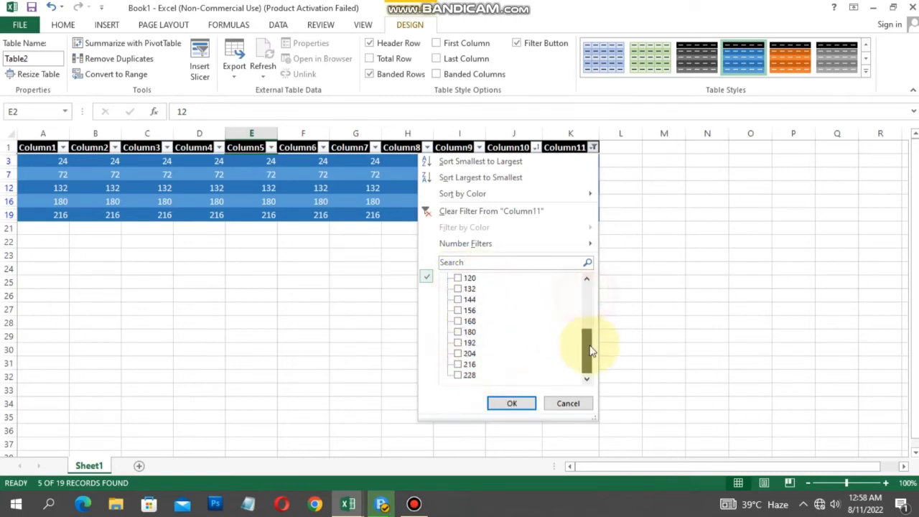
pyautogui.click(469, 375)
pyautogui.click(510, 403)
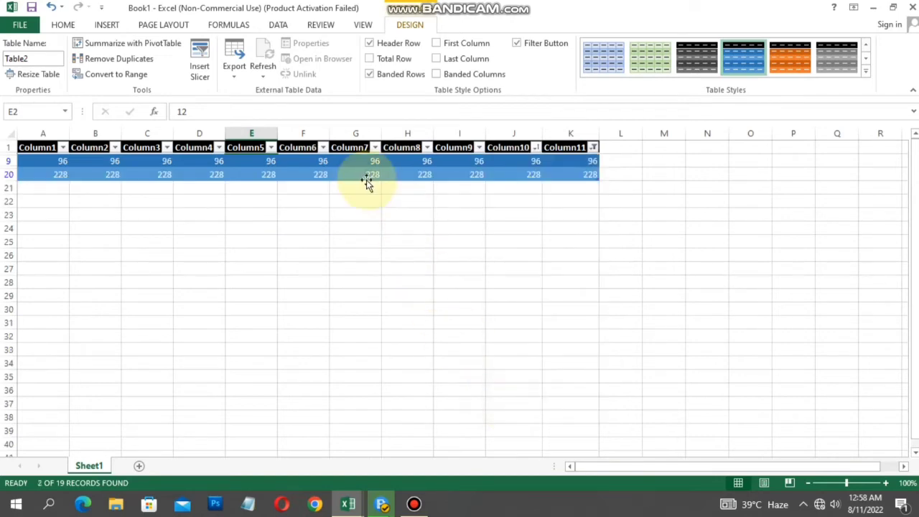
pyautogui.click(593, 147)
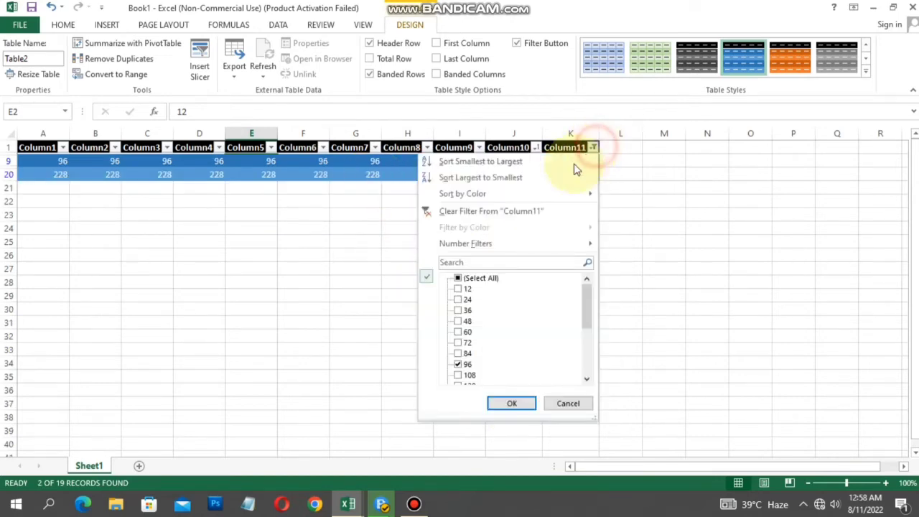
pyautogui.click(469, 278)
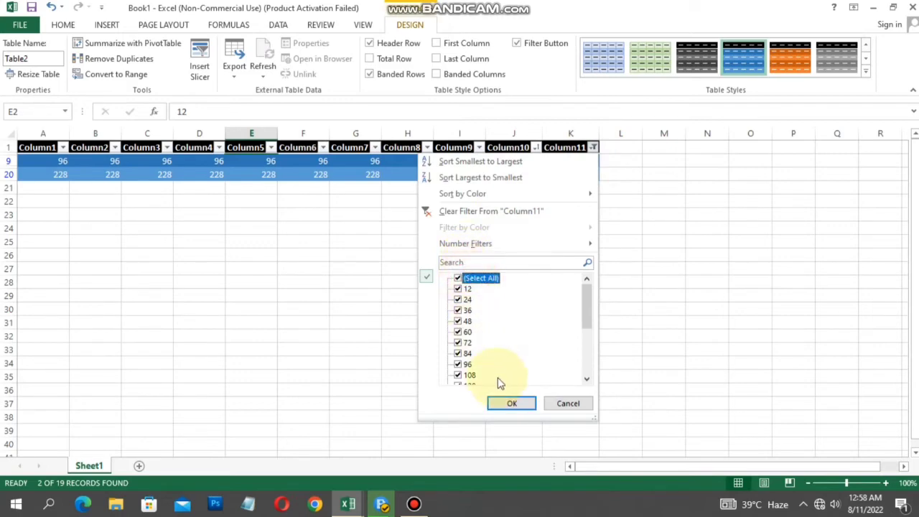
# Step: Apply the all-values filter so 19 rows show, then select I1:K16 and cell I2
pyautogui.click(503, 401)
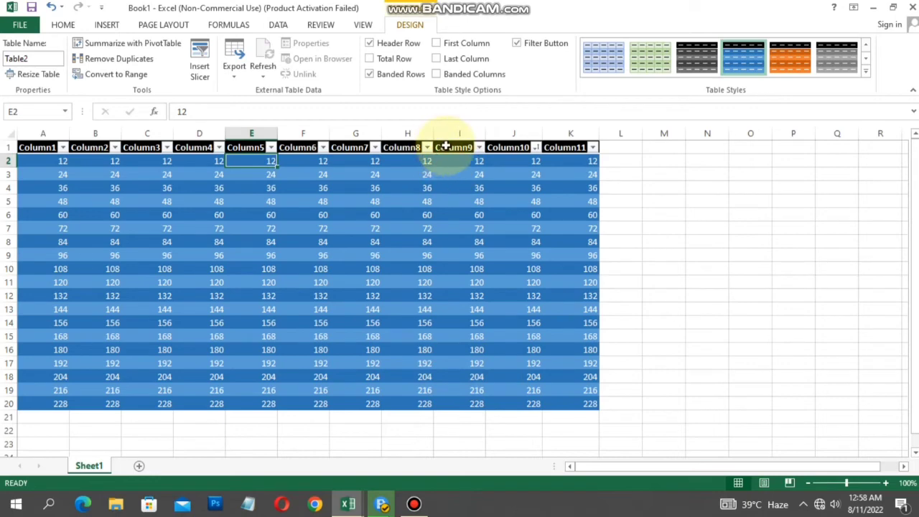
pyautogui.moveTo(442, 147); pyautogui.dragTo(565, 343)
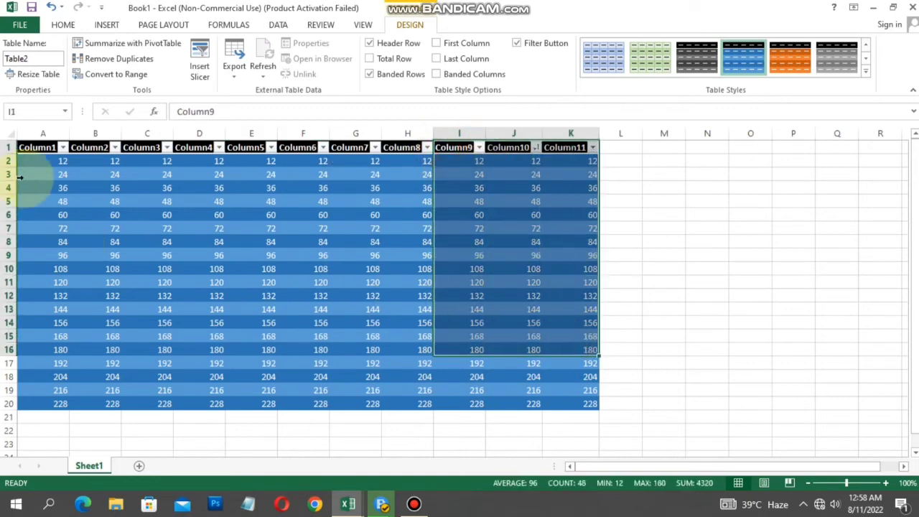
pyautogui.click(452, 161)
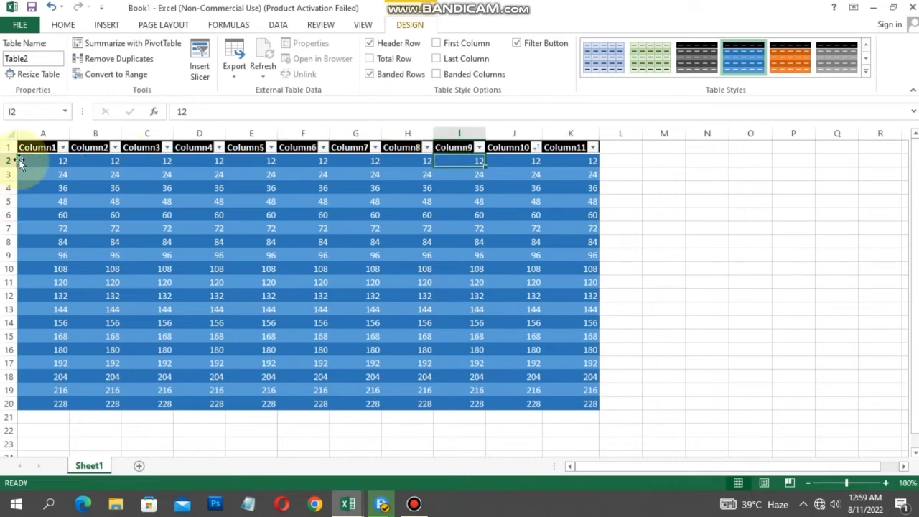
# Step: Resize the table to the three-column range G1:I13 with Resize Table
pyautogui.click(42, 75)
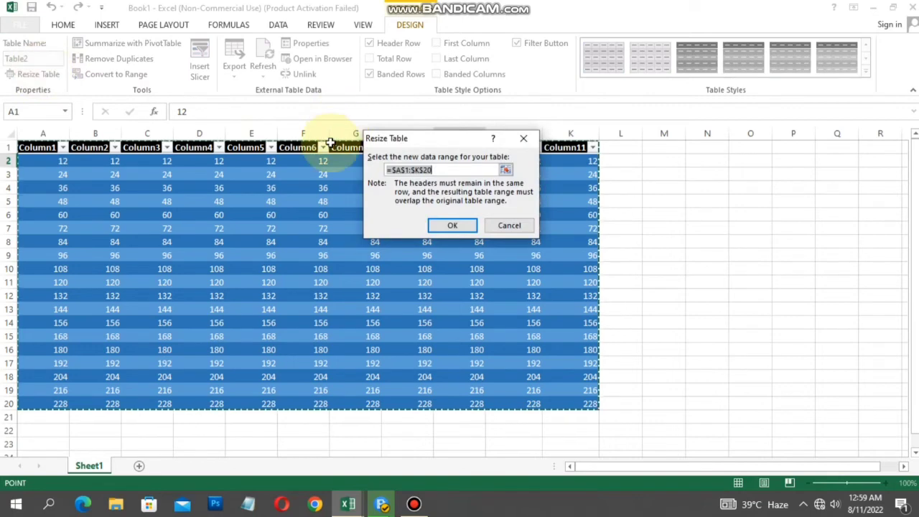
pyautogui.moveTo(351, 147); pyautogui.dragTo(562, 268)
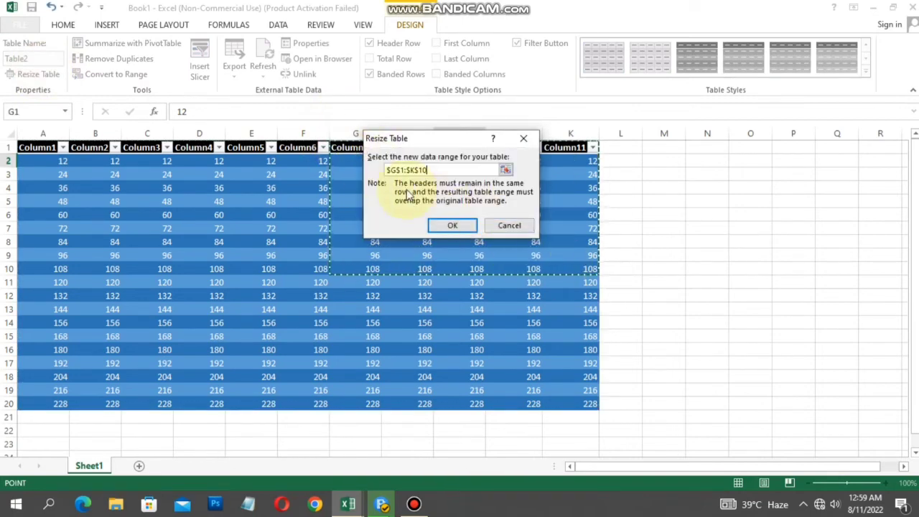
pyautogui.moveTo(339, 148)
pyautogui.mouseDown()
pyautogui.moveTo(581, 302)
pyautogui.moveTo(454, 306)
pyautogui.mouseUp()
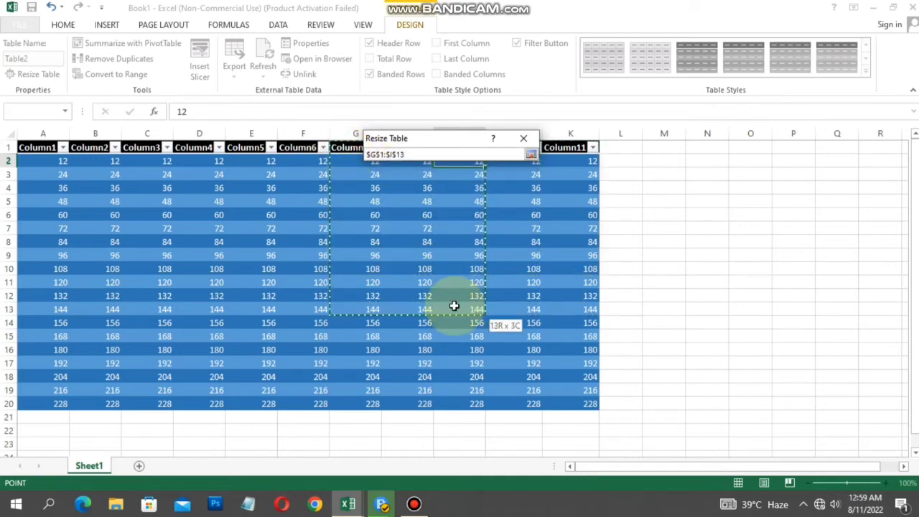
pyautogui.click(450, 226)
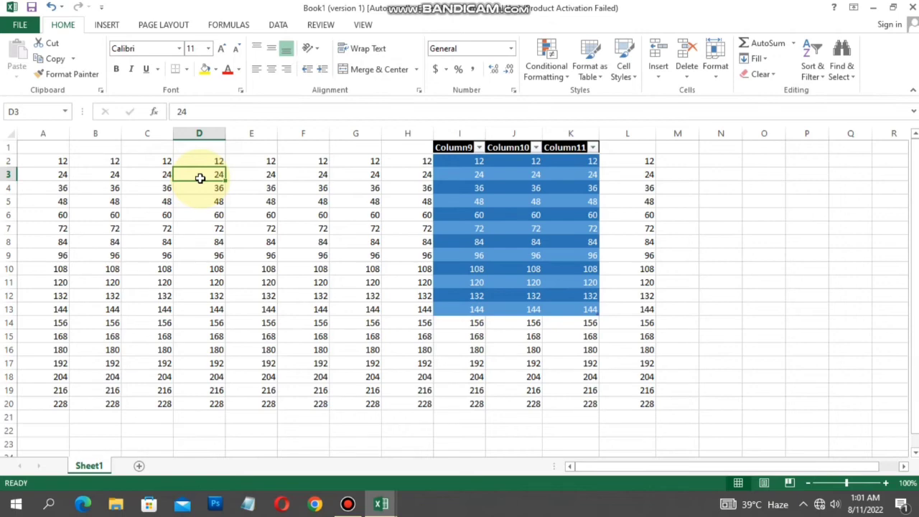
# Step: Undo to restore the A1:L20 table, then resize it to C1:F11
pyautogui.hotkey('ctrl', 'z')
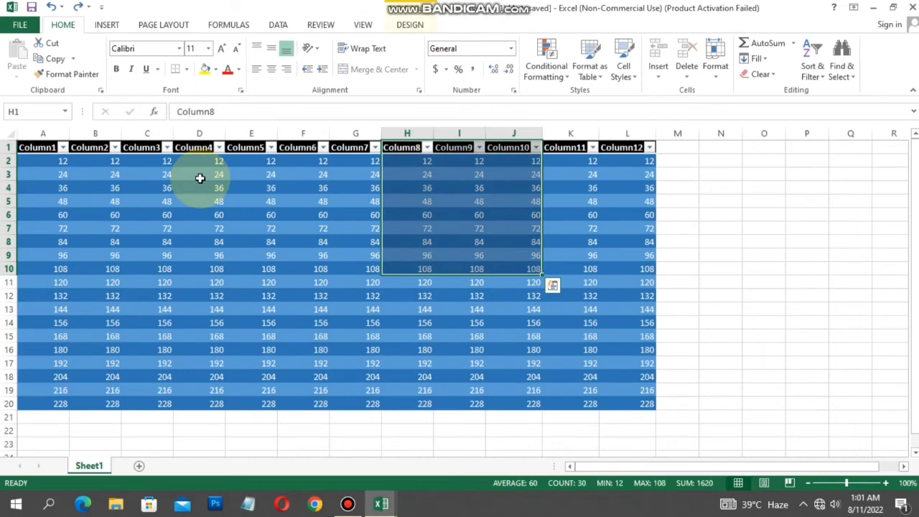
pyautogui.click(37, 143)
pyautogui.click(397, 27)
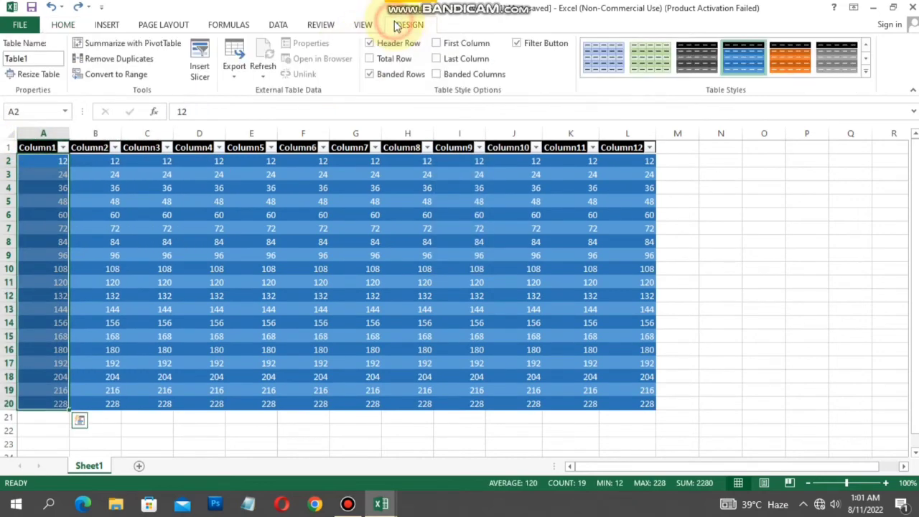
pyautogui.click(36, 74)
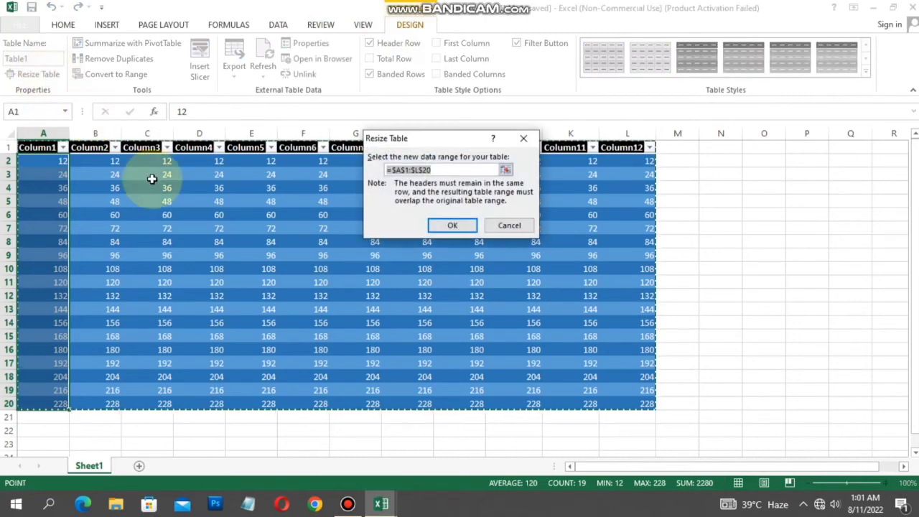
pyautogui.moveTo(136, 147)
pyautogui.mouseDown()
pyautogui.moveTo(198, 162)
pyautogui.moveTo(299, 279)
pyautogui.mouseUp()
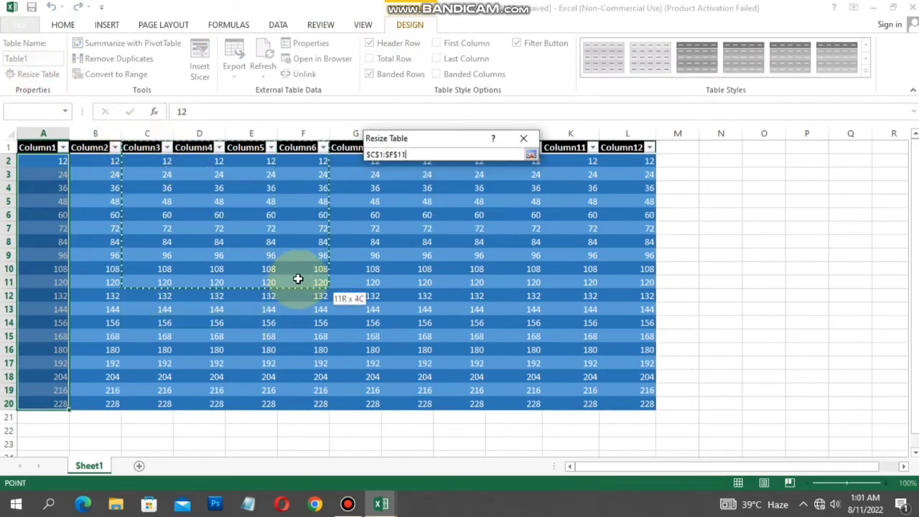
pyautogui.click(452, 224)
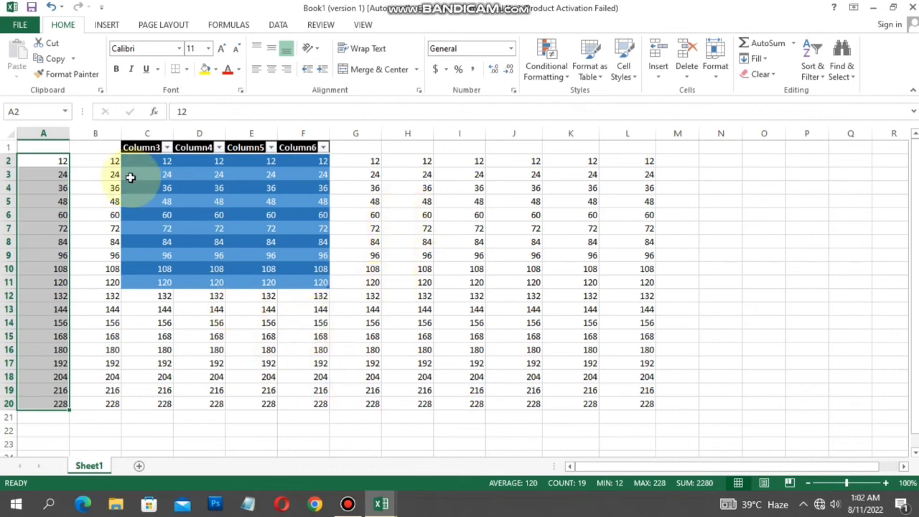
pyautogui.click(37, 161)
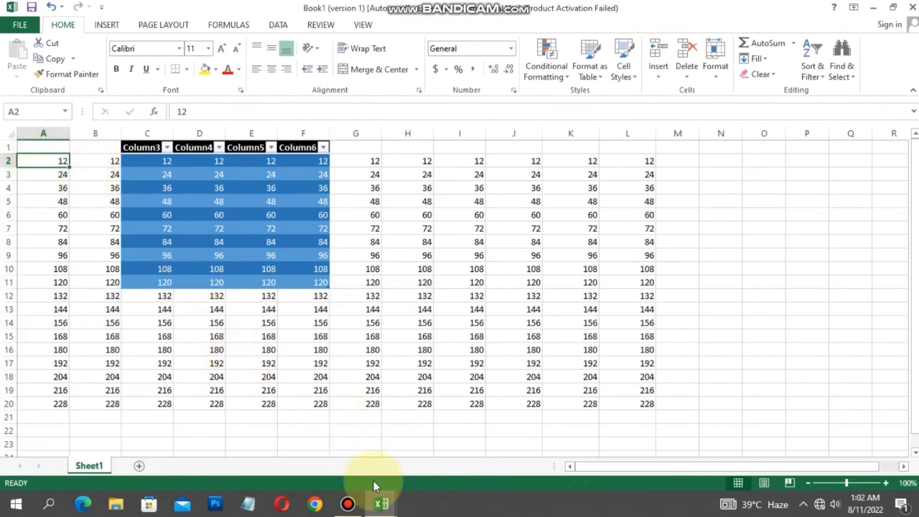